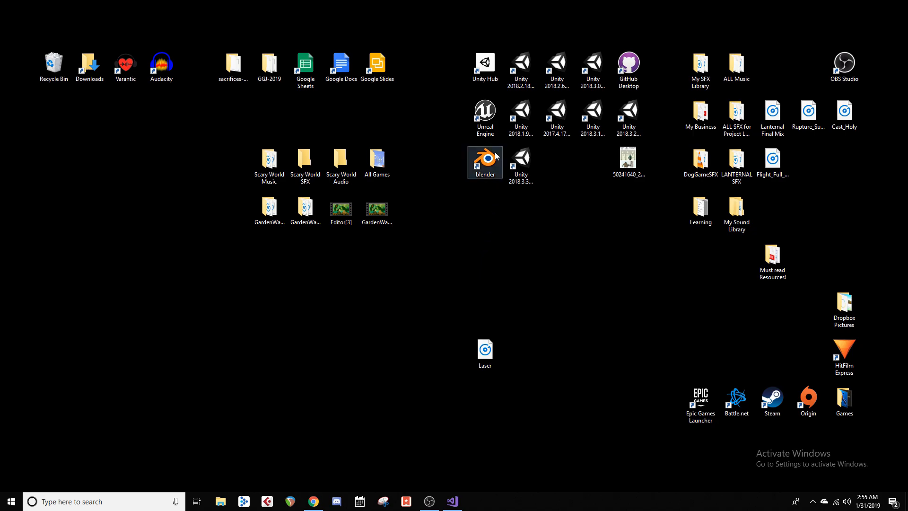
# Open Unity Hub and start downloading the GardenWarrior project from the cloud projects.
pyautogui.doubleClick(487, 66)
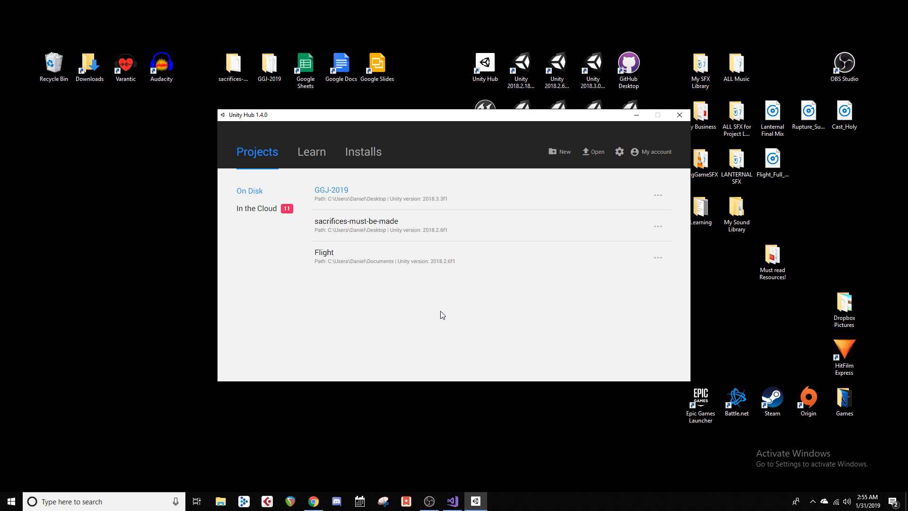
pyautogui.click(259, 212)
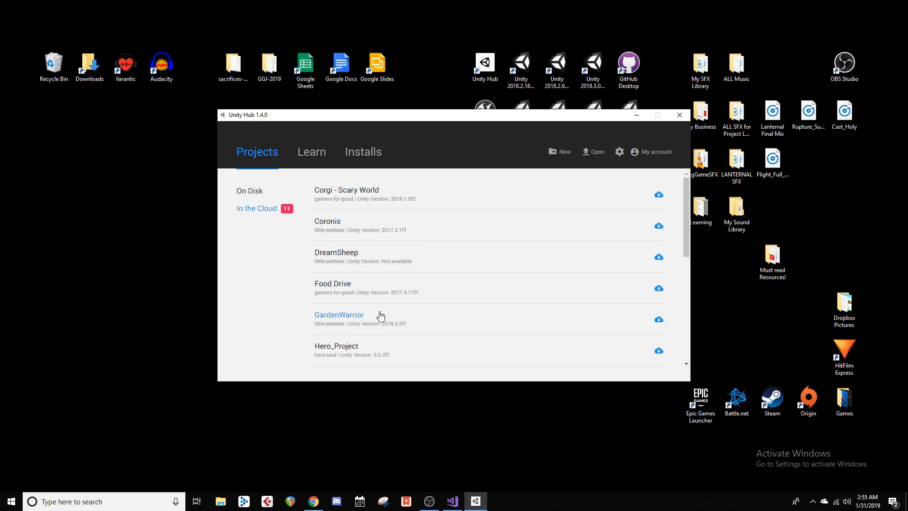
pyautogui.click(555, 324)
pyautogui.moveTo(592, 138); pyautogui.dragTo(585, 239)
pyautogui.click(634, 233)
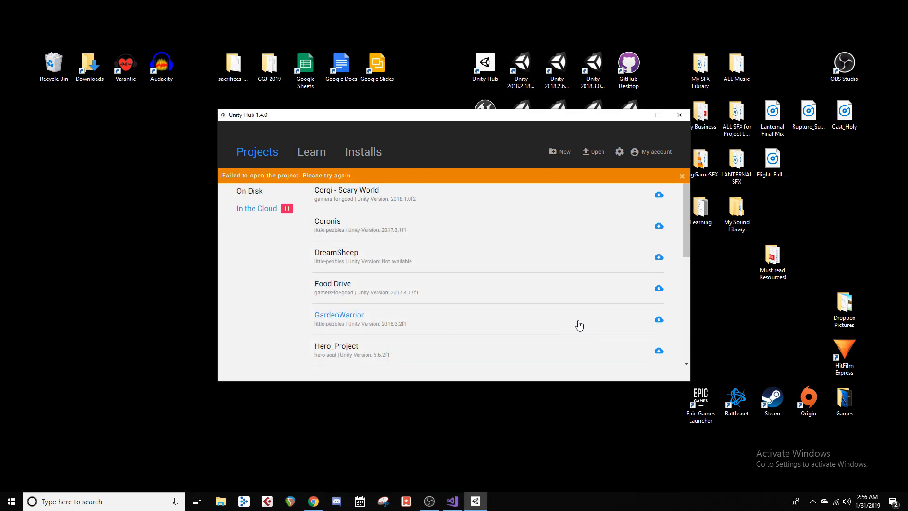
pyautogui.click(658, 319)
pyautogui.moveTo(531, 191); pyautogui.dragTo(601, 99)
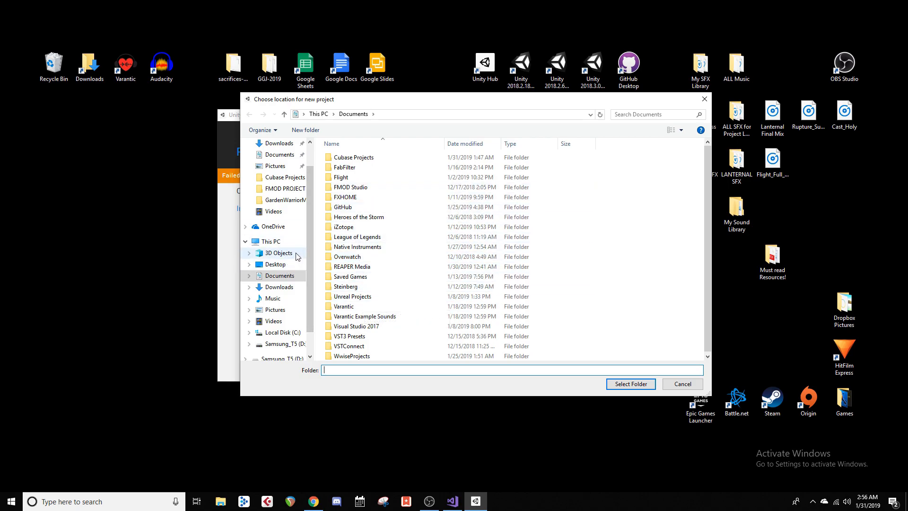
# Create a folder named Repo in Documents.
pyautogui.click(289, 277)
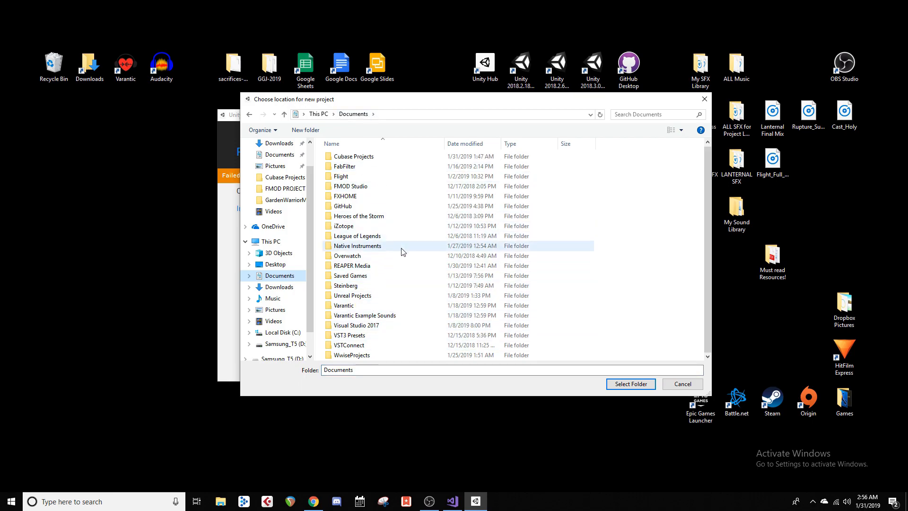
pyautogui.rightClick(644, 274)
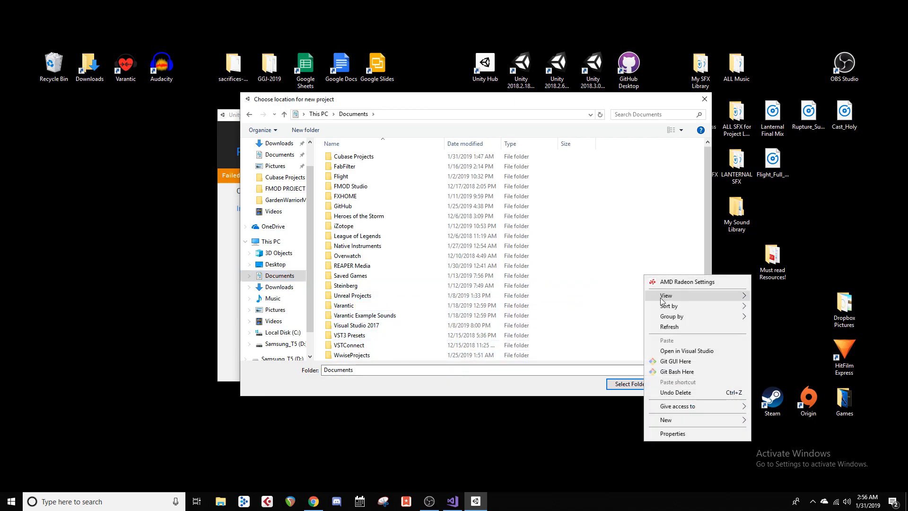
pyautogui.moveTo(682, 424)
pyautogui.click(816, 425)
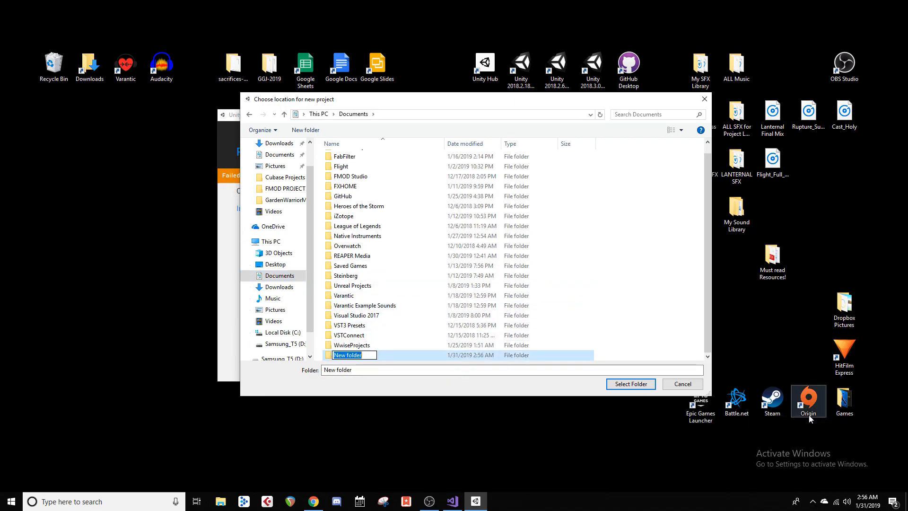
pyautogui.write('Repo')
pyautogui.press('Return')
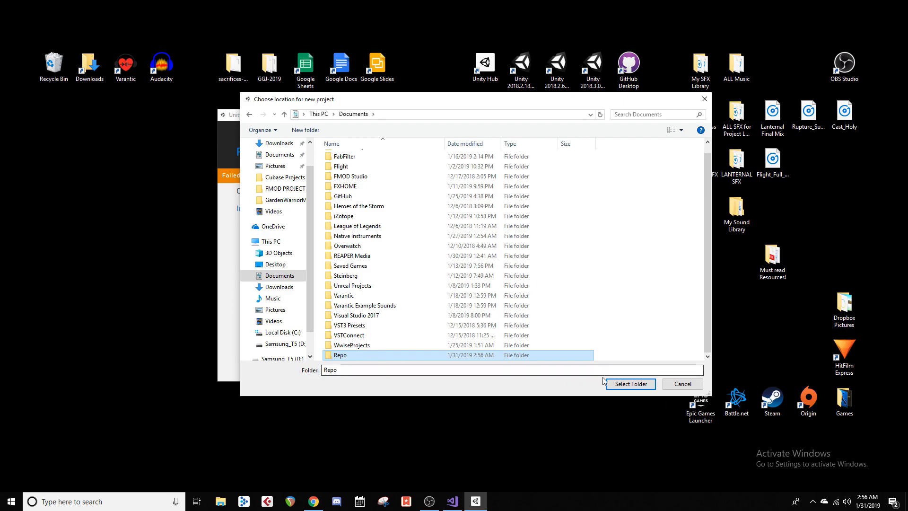
# Create a folder named Unity inside Repo and select it as the project's download location.
pyautogui.doubleClick(490, 358)
pyautogui.rightClick(439, 229)
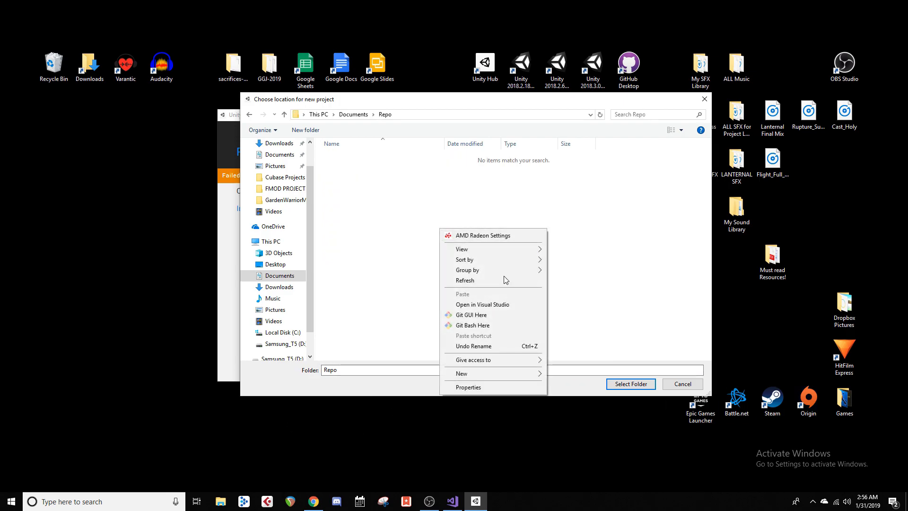
pyautogui.moveTo(515, 374)
pyautogui.click(580, 374)
pyautogui.write('Unity')
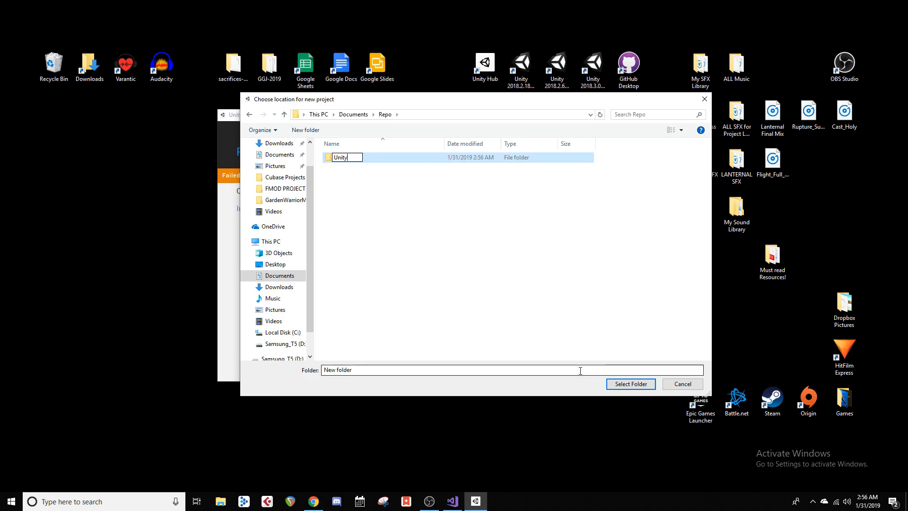
pyautogui.press('Return')
pyautogui.doubleClick(466, 158)
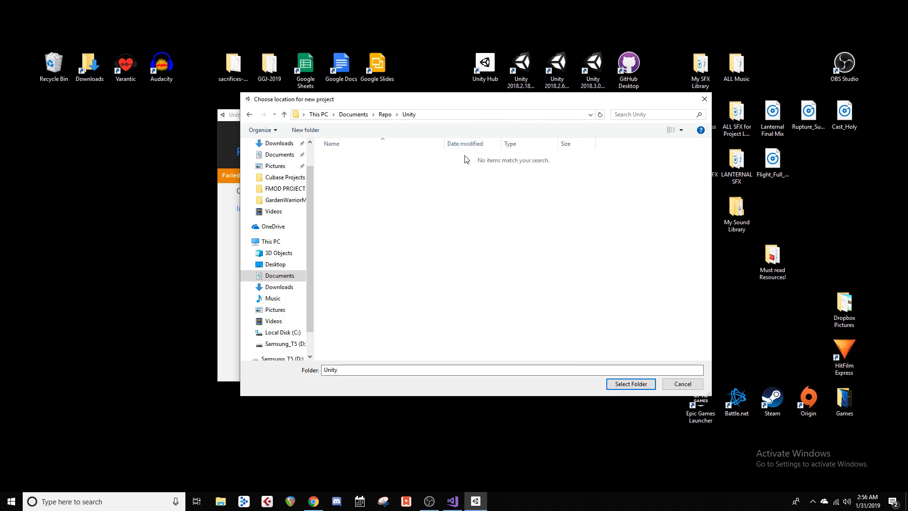
pyautogui.click(633, 385)
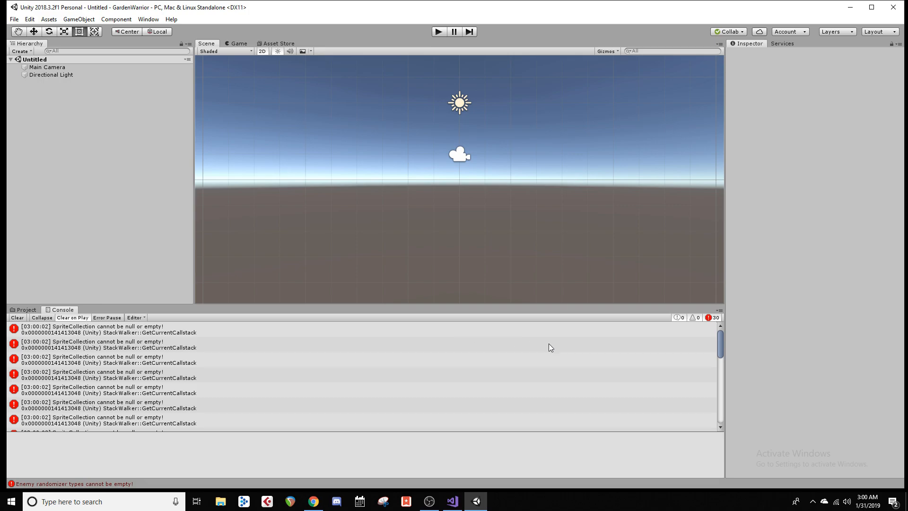
# Open the Gameplay scene from the project's Assets and view the starting level.
pyautogui.click(26, 309)
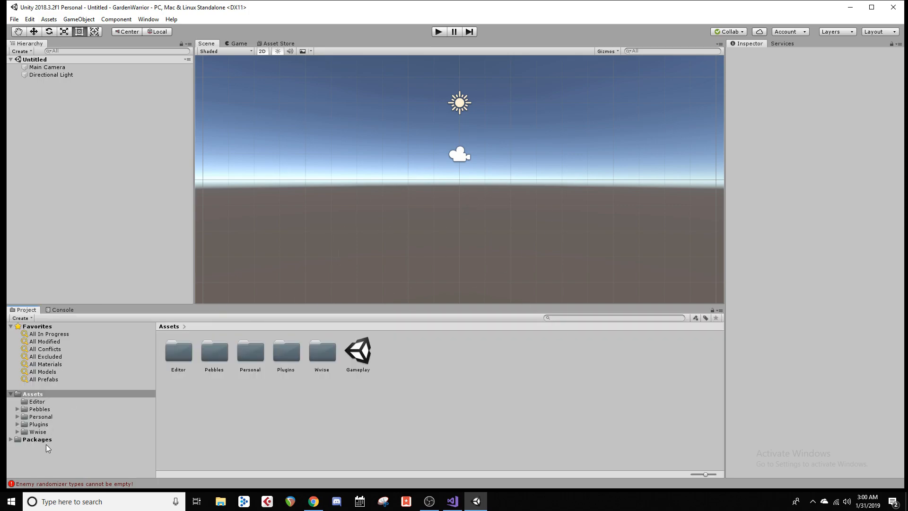
pyautogui.doubleClick(358, 354)
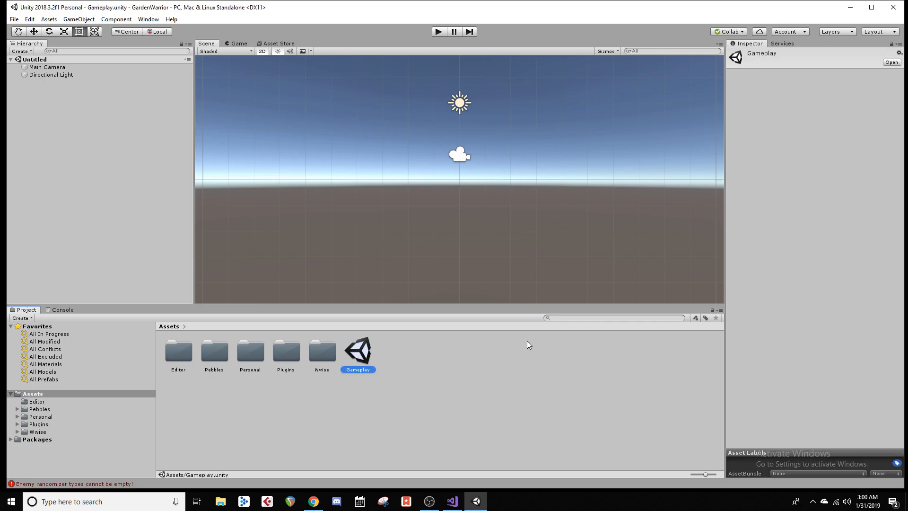
pyautogui.scroll(-10, 526, 179)
pyautogui.moveTo(578, 160); pyautogui.dragTo(384, 237, button='middle')
pyautogui.scroll(-5, 383, 236)
pyautogui.moveTo(569, 200); pyautogui.dragTo(416, 223, button='middle')
pyautogui.scroll(-6, 395, 219)
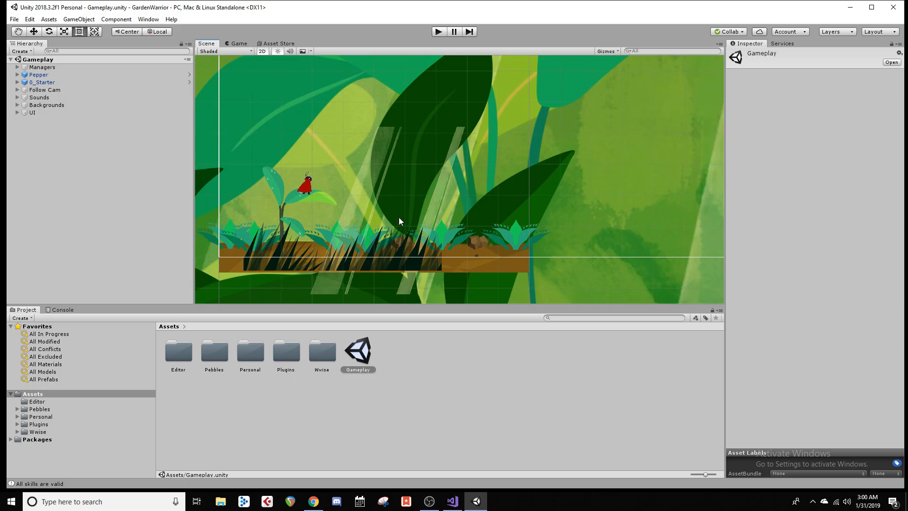
pyautogui.moveTo(397, 241); pyautogui.dragTo(378, 274, button='middle')
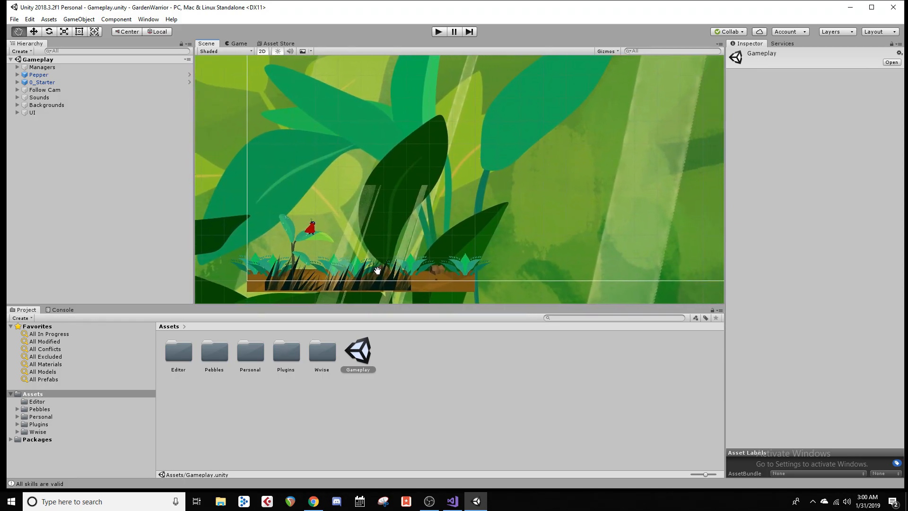
# Check the project's Collab sync status and close the Unity editor.
pyautogui.click(728, 31)
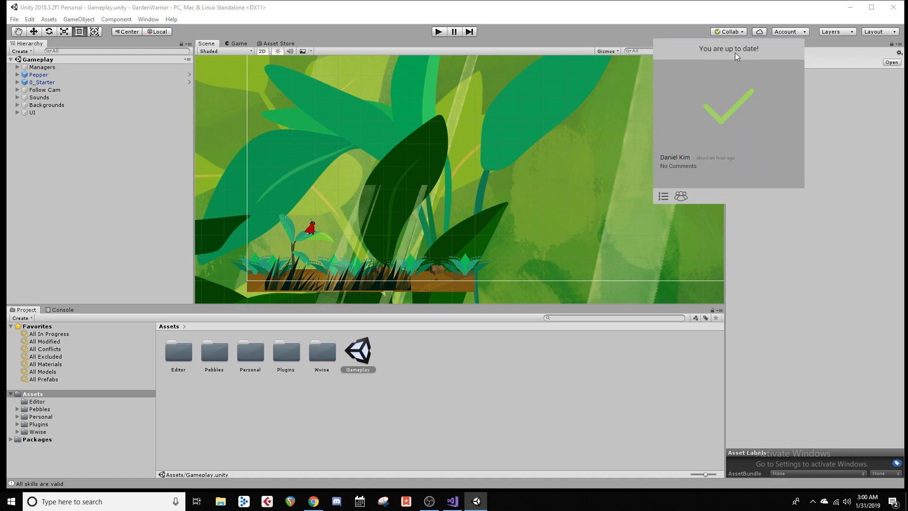
pyautogui.click(681, 30)
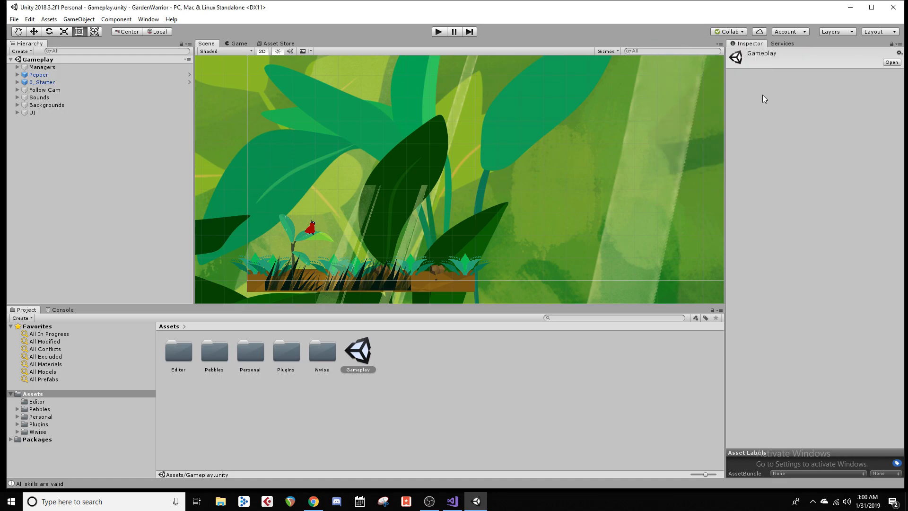
pyautogui.click(890, 13)
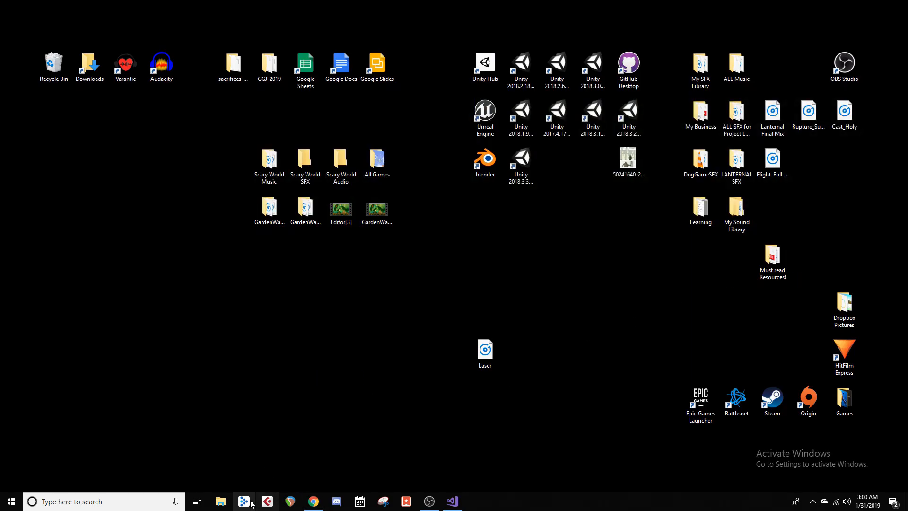
# Switch to Wwise Launcher and start integrating Wwise into the GardenWarrior Unity project.
pyautogui.click(244, 502)
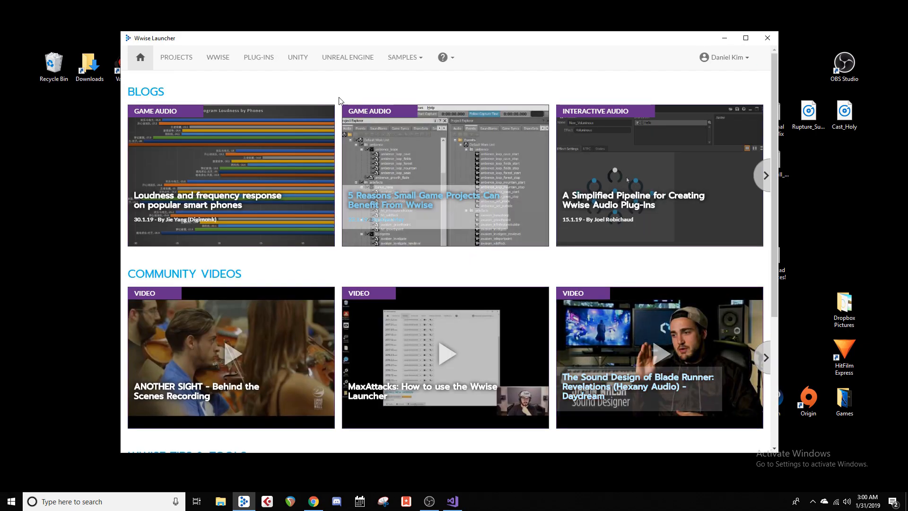
pyautogui.click(301, 62)
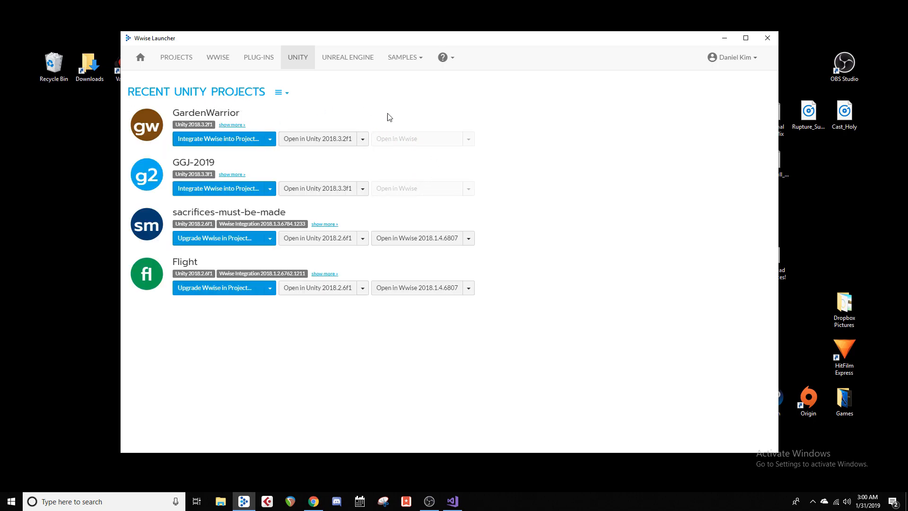
pyautogui.click(243, 139)
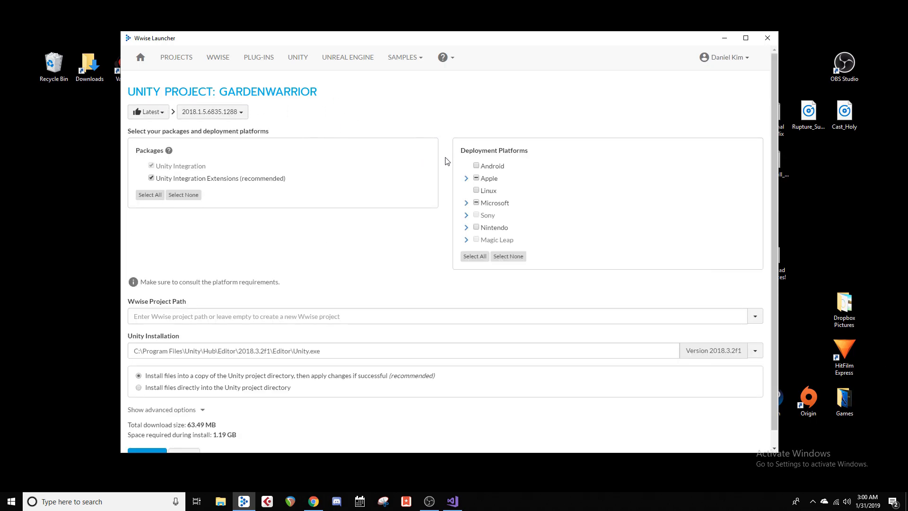
# Add Android and iOS as deployment platforms and run the Wwise integration for GardenWarrior.
pyautogui.click(476, 166)
pyautogui.click(466, 179)
pyautogui.click(496, 191)
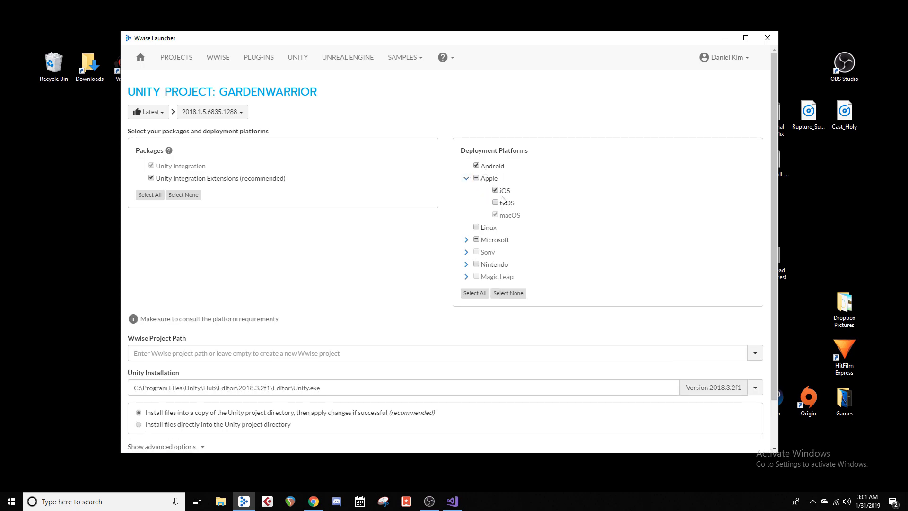
pyautogui.click(465, 240)
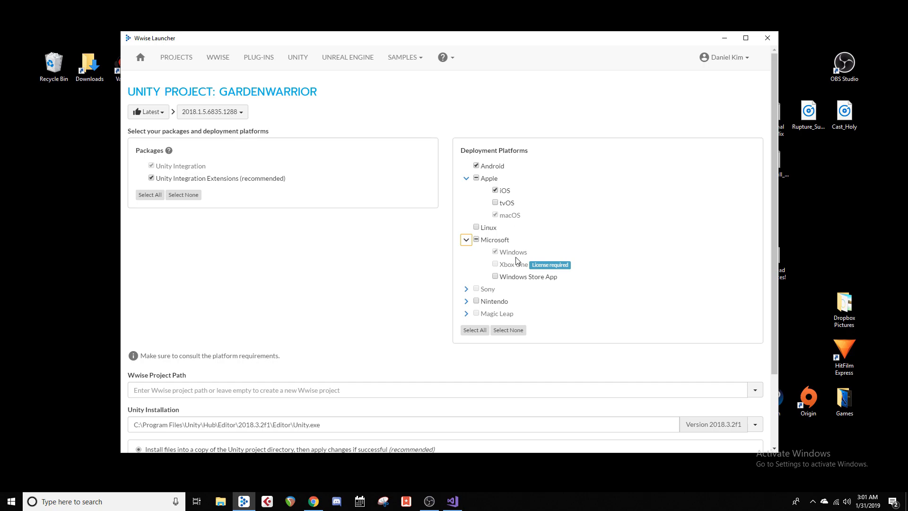
pyautogui.click(569, 229)
pyautogui.scroll(-3, 345, 189)
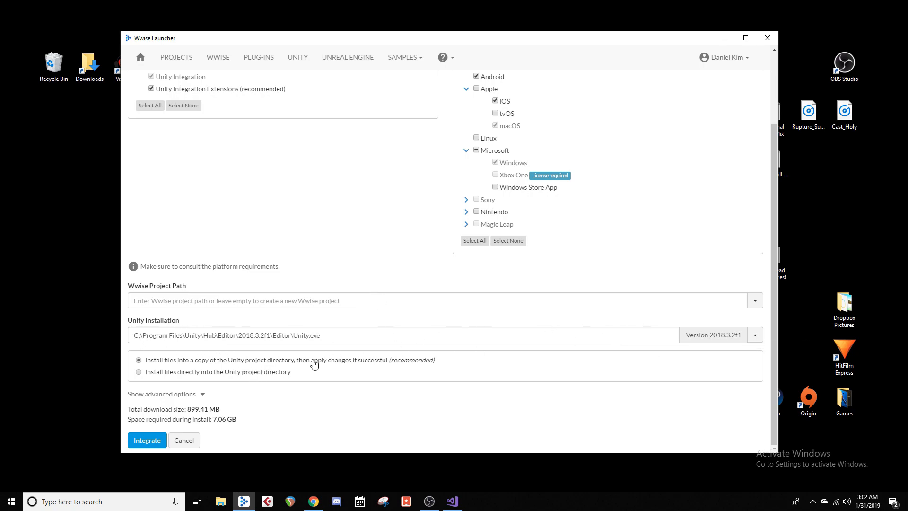
pyautogui.click(148, 440)
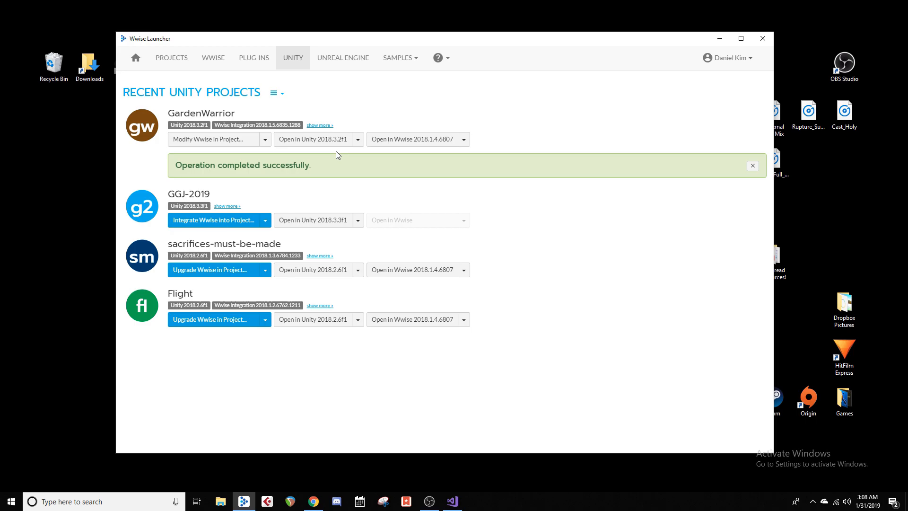
# Open GardenWarrior in Unity 2018.3.2f1 and review the pending changes in Collab.
pyautogui.click(320, 139)
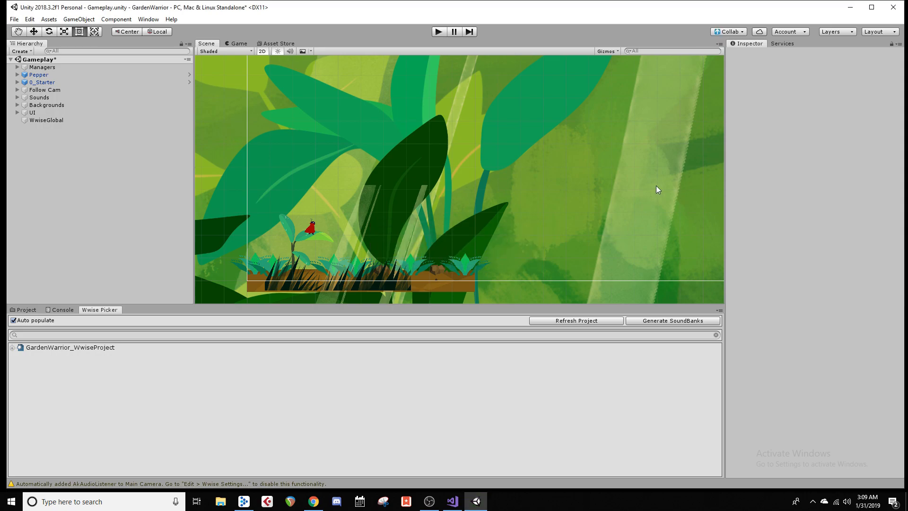
pyautogui.click(727, 32)
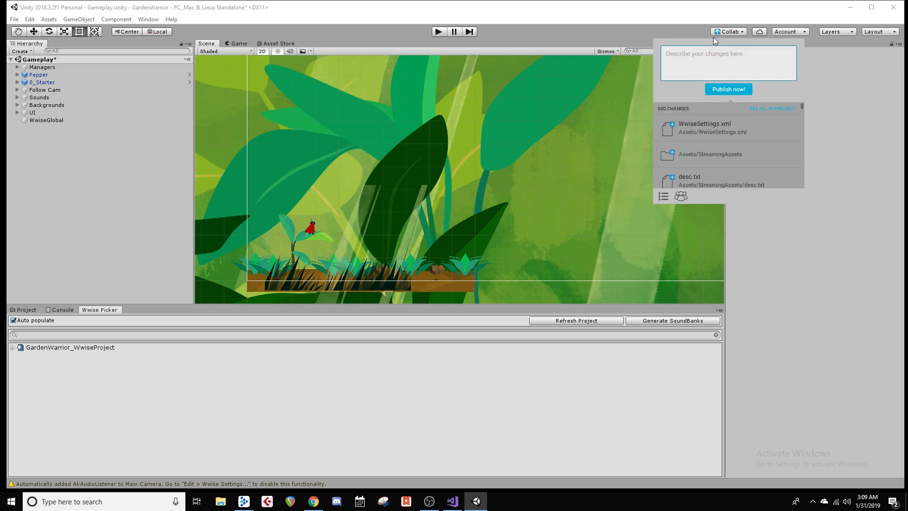
pyautogui.scroll(-2, 784, 137)
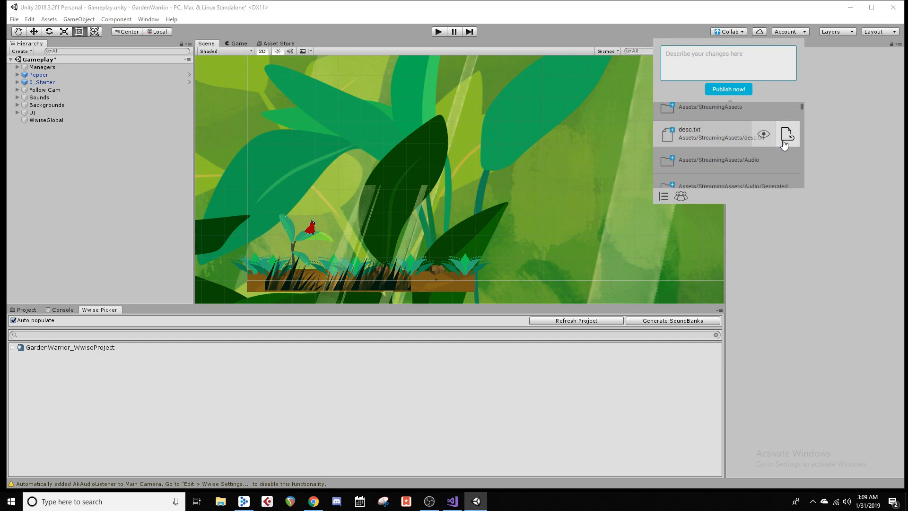
pyautogui.moveTo(801, 106); pyautogui.dragTo(797, 69)
pyautogui.click(668, 60)
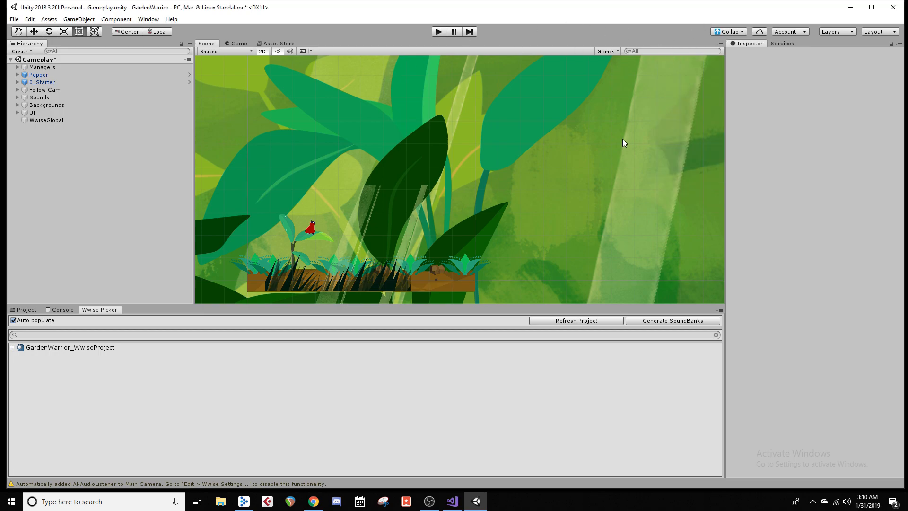
# Look over the project assets, the console and the Wwise Picker of the integrated project.
pyautogui.click(24, 310)
pyautogui.click(61, 310)
pyautogui.click(101, 310)
pyautogui.click(22, 310)
pyautogui.click(61, 311)
pyautogui.click(32, 310)
pyautogui.click(62, 309)
pyautogui.click(111, 309)
# Expand GardenWarrior_WwiseProject to examine its Events and SoundBanks folders, and recheck the pending Collab changes.
pyautogui.click(12, 347)
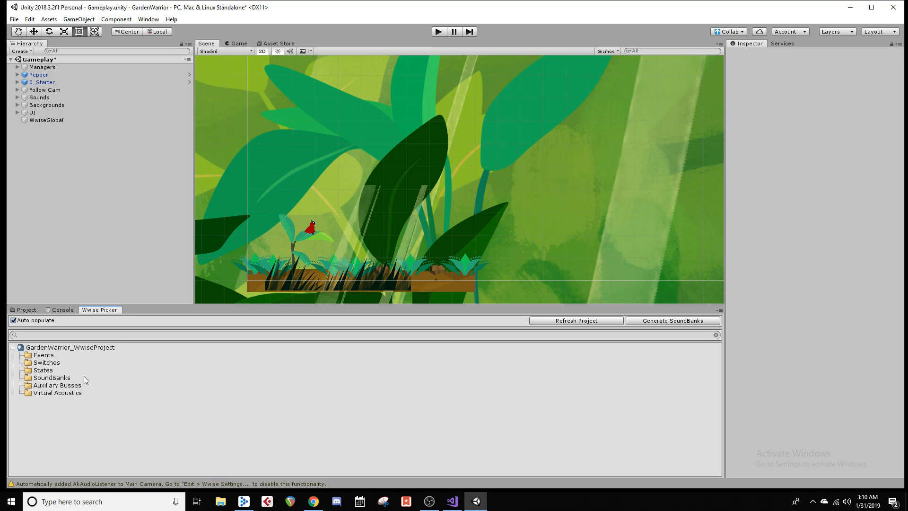
pyautogui.click(38, 355)
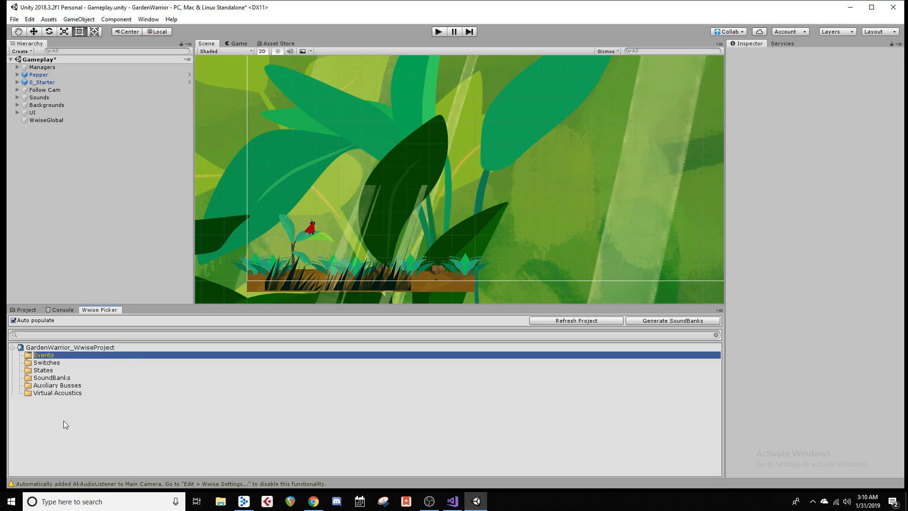
pyautogui.click(52, 378)
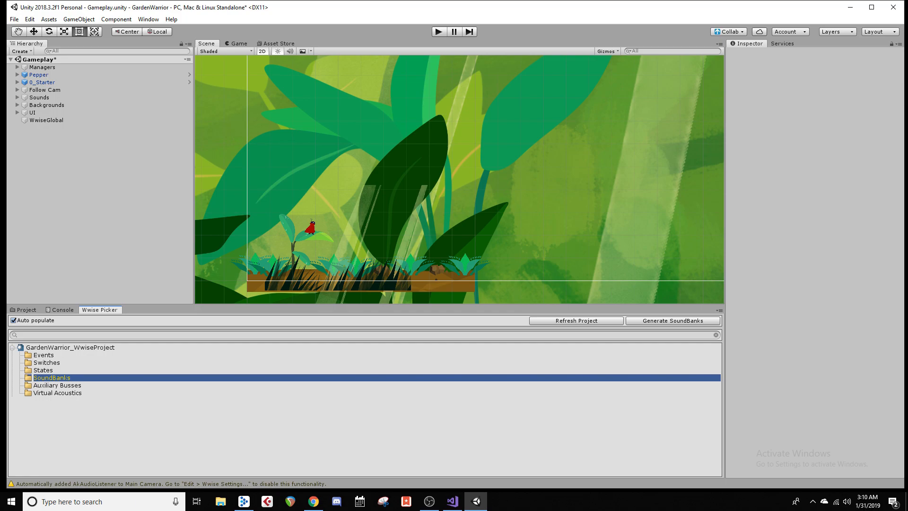
pyautogui.click(728, 32)
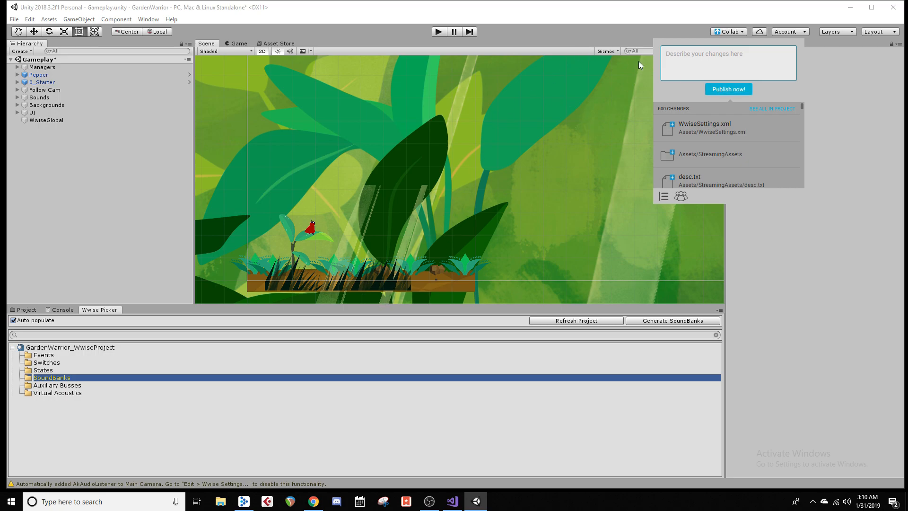
pyautogui.click(636, 36)
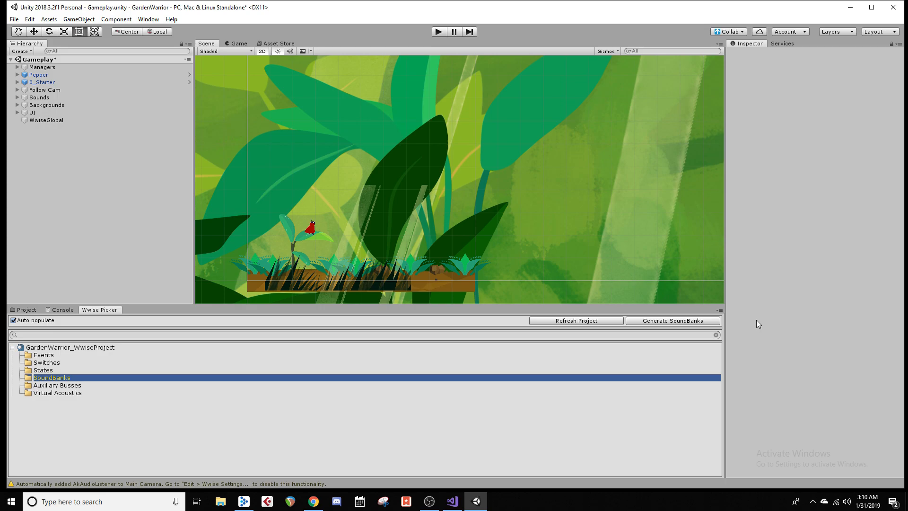
# Switch to File Explorer and open the GardenWarrior project folder under Documents, Repo, Unity.
pyautogui.click(220, 500)
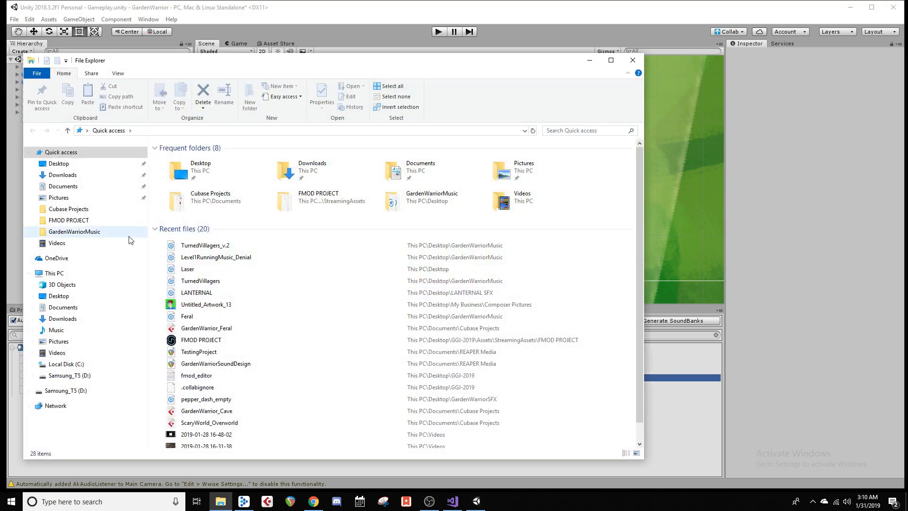
pyautogui.click(71, 185)
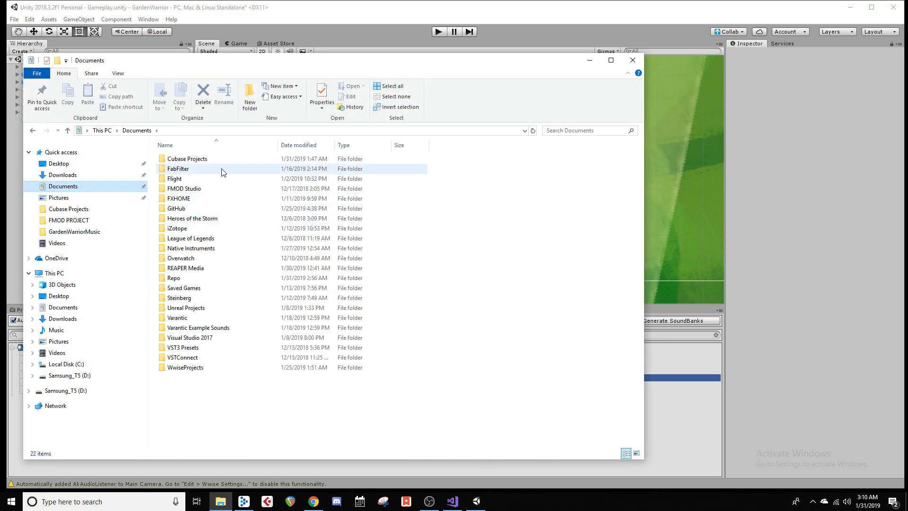
pyautogui.doubleClick(198, 278)
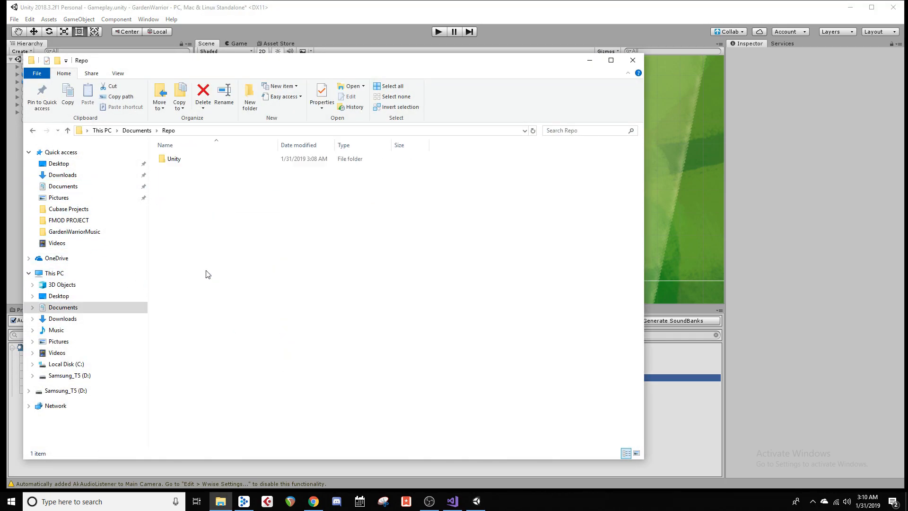
pyautogui.doubleClick(236, 160)
pyautogui.doubleClick(226, 161)
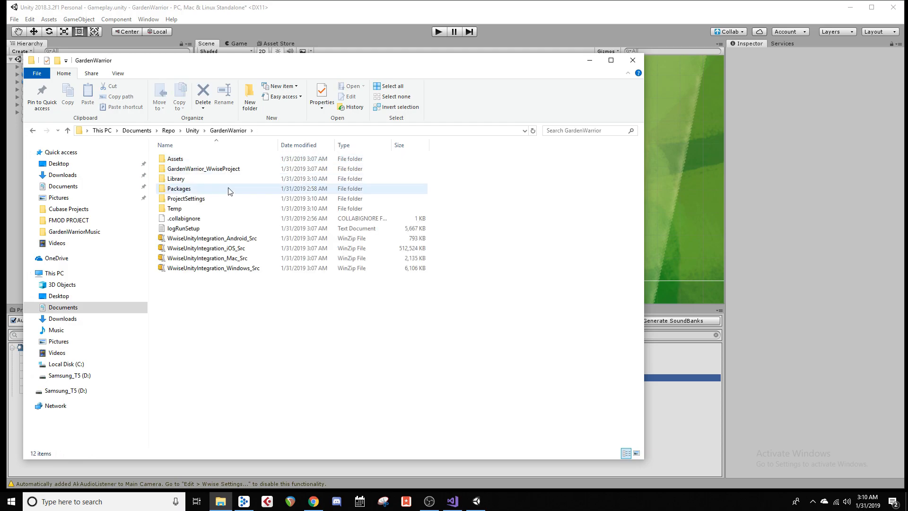
# Move the GardenWarrior_WwiseProject folder into Assets and from there into StreamingAssets.
pyautogui.click(187, 161)
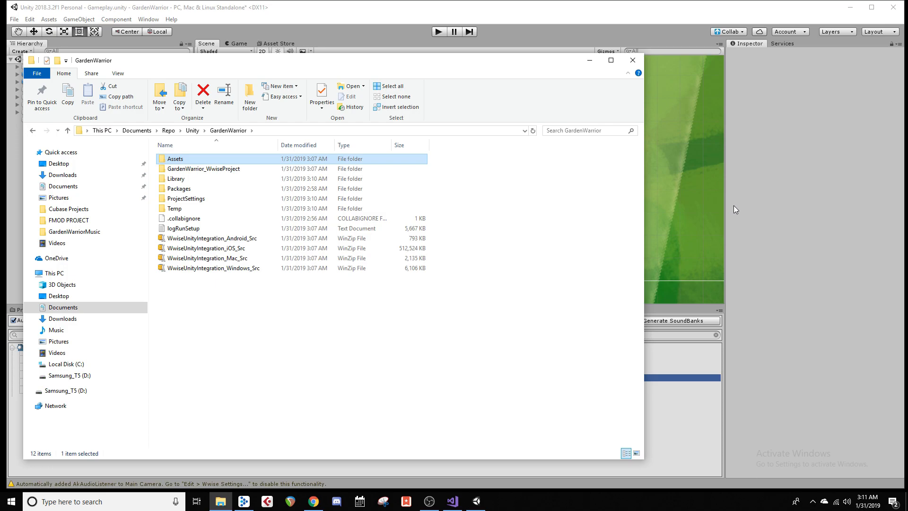
pyautogui.click(236, 169)
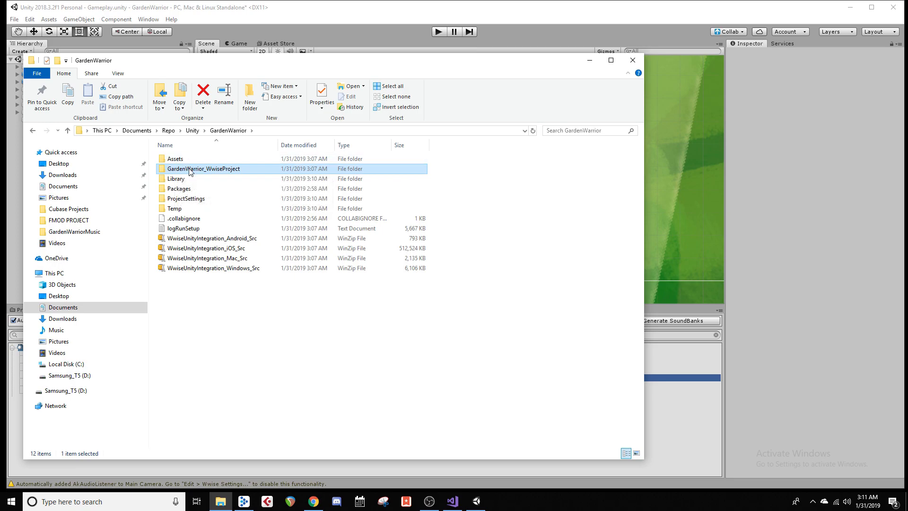
pyautogui.moveTo(191, 170); pyautogui.dragTo(196, 163)
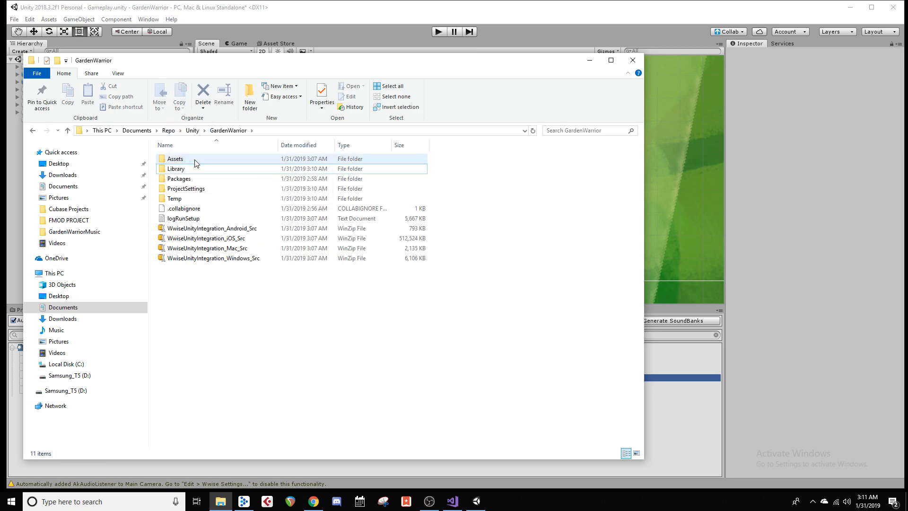
pyautogui.doubleClick(196, 160)
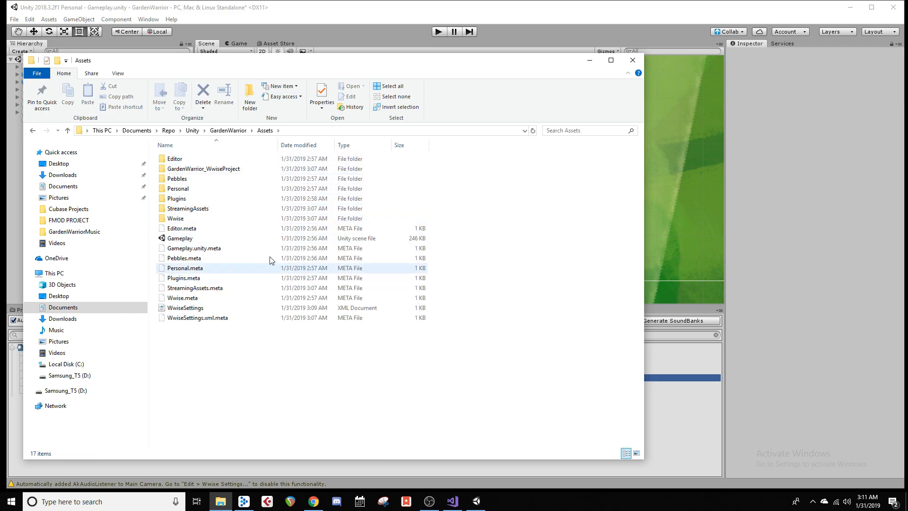
pyautogui.click(220, 206)
pyautogui.moveTo(208, 169); pyautogui.dragTo(214, 207)
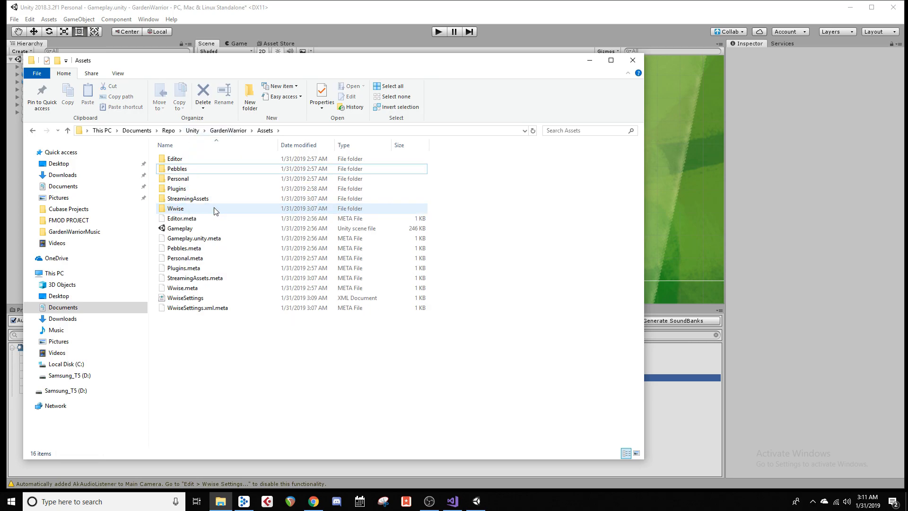
# Move GardenWarrior_WwiseProject from StreamingAssets into its Audio subfolder and check it beside GeneratedSoundBanks.
pyautogui.doubleClick(213, 199)
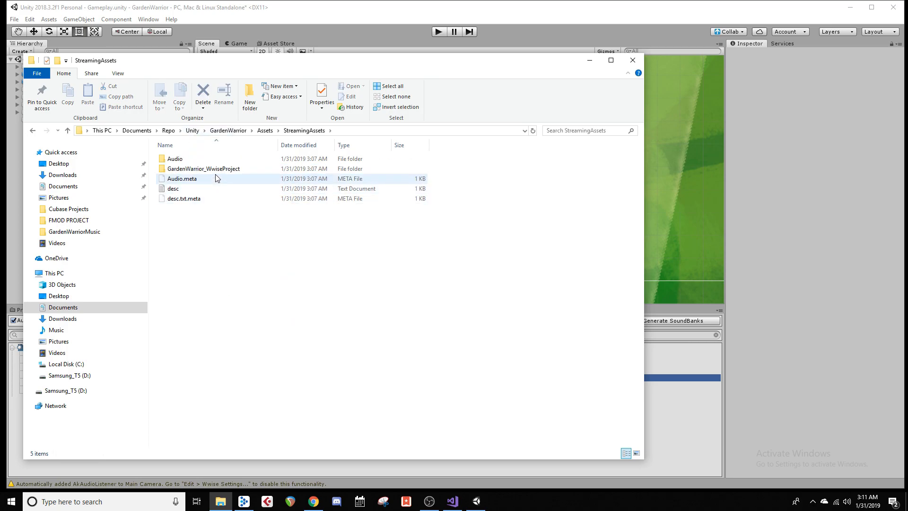
pyautogui.click(204, 170)
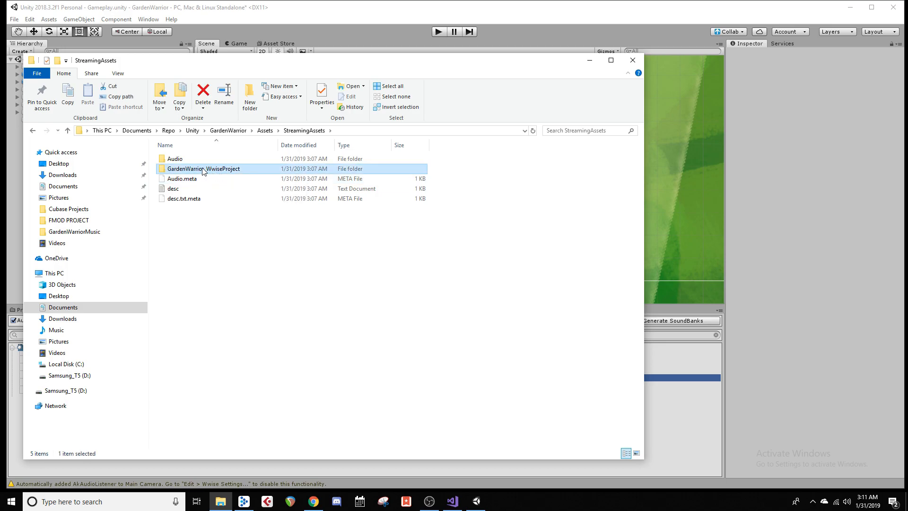
pyautogui.moveTo(204, 171); pyautogui.dragTo(212, 163)
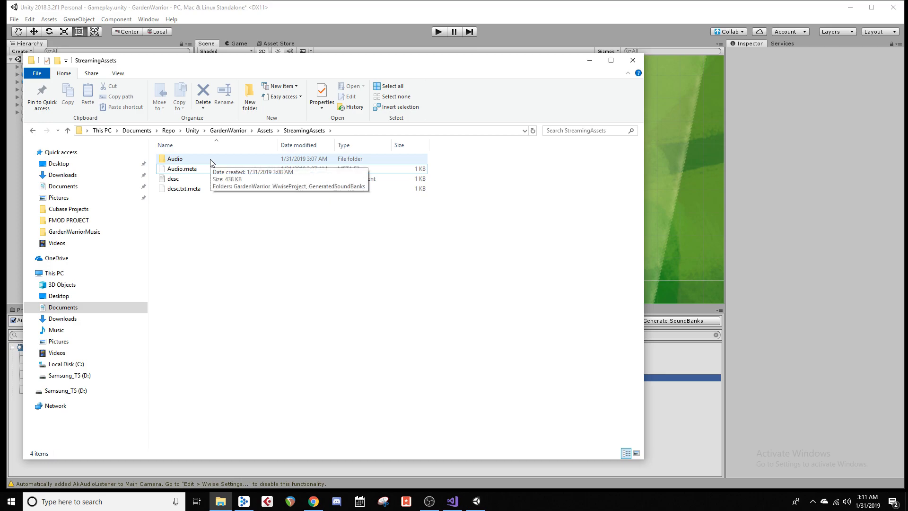
pyautogui.doubleClick(210, 161)
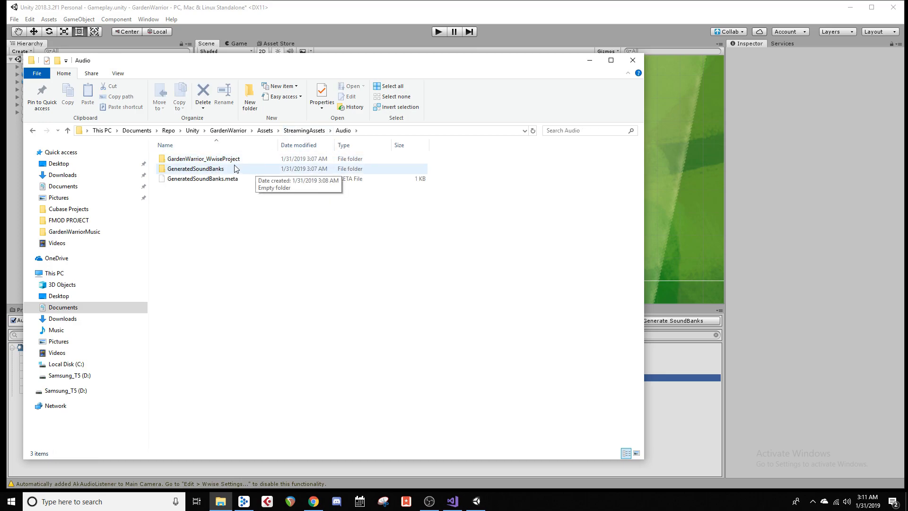
pyautogui.click(227, 161)
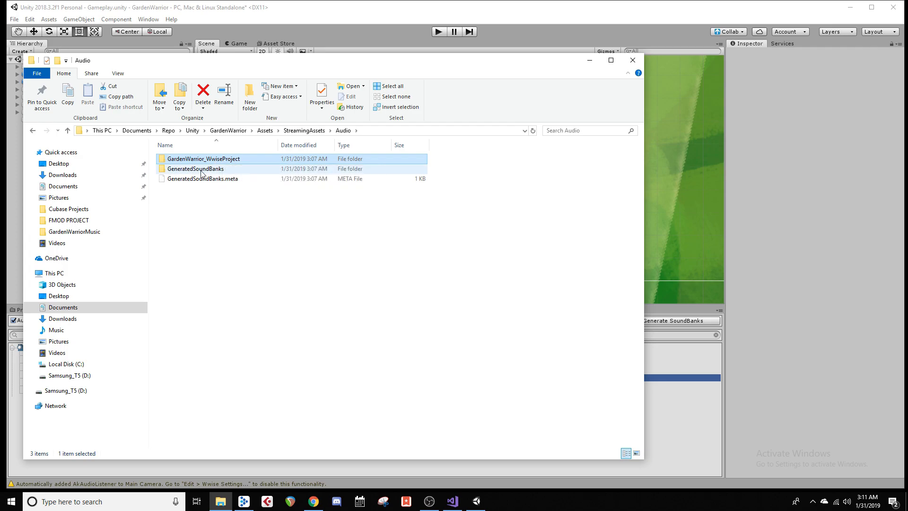
pyautogui.click(171, 172)
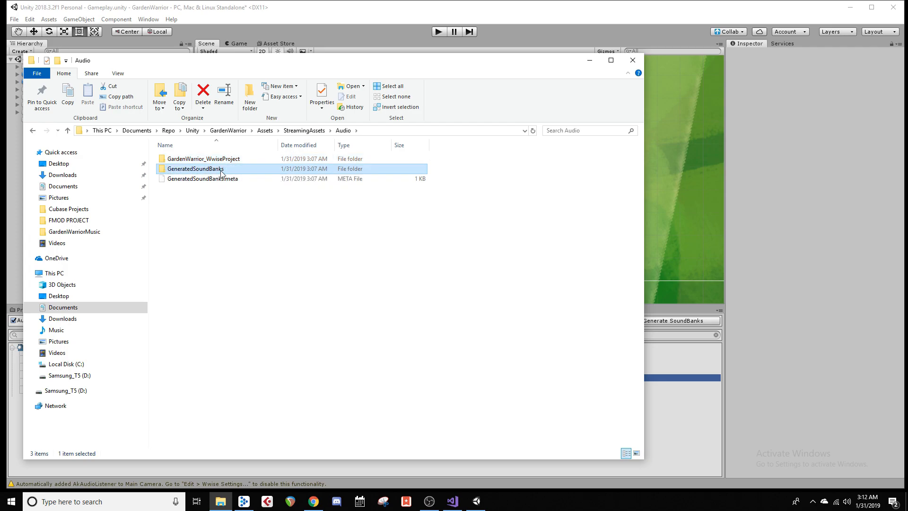
# Show GardenWarrior's project details in Wwise Launcher and open the relocated GardenWarrior_WwiseProject file from File Explorer in Wwise.
pyautogui.click(629, 22)
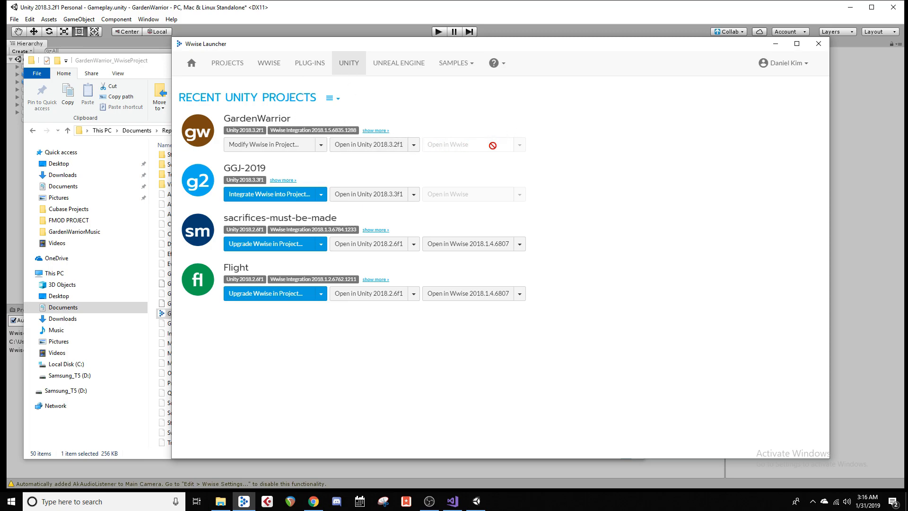
pyautogui.click(366, 135)
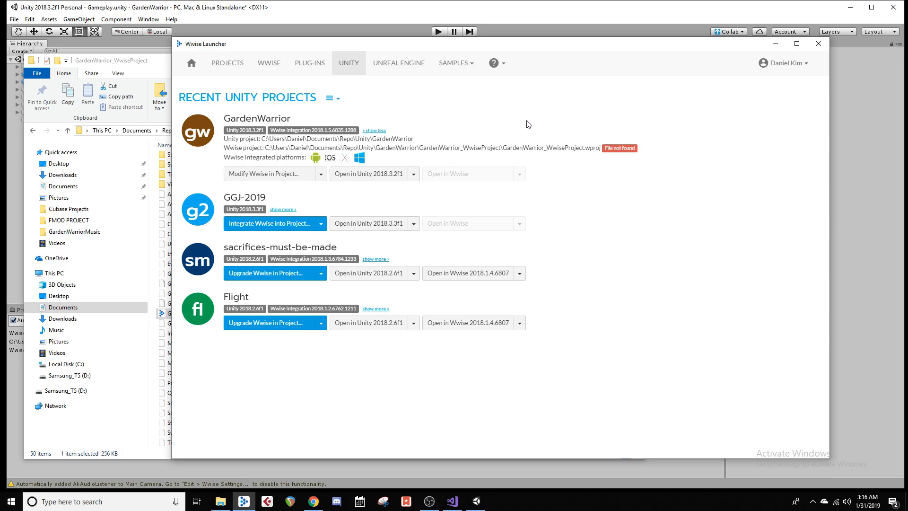
pyautogui.click(165, 63)
pyautogui.rightClick(219, 318)
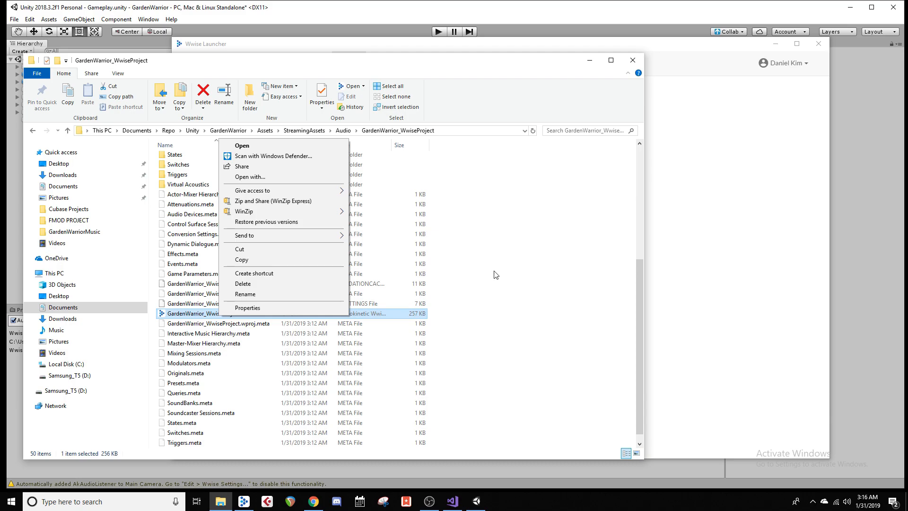
pyautogui.click(507, 314)
pyautogui.click(261, 313)
pyautogui.doubleClick(194, 314)
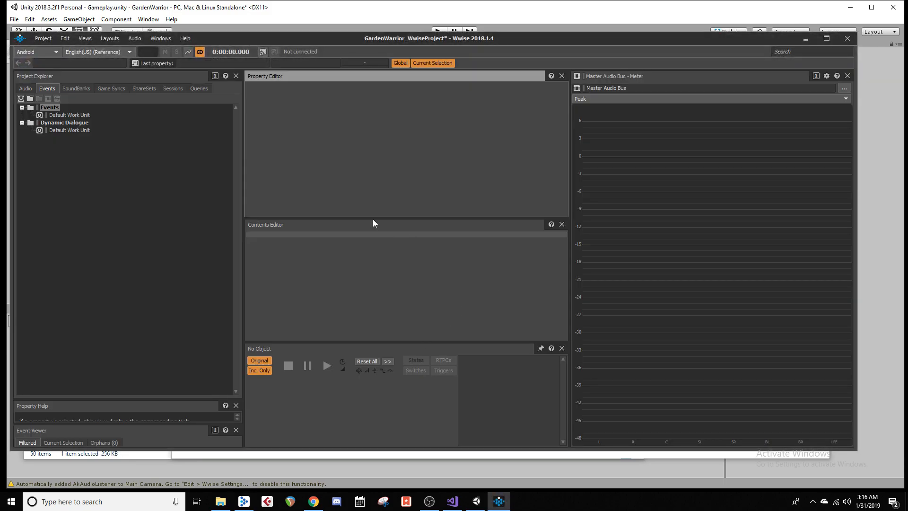
# Open the SoundBanks section of the Wwise project settings.
pyautogui.click(47, 40)
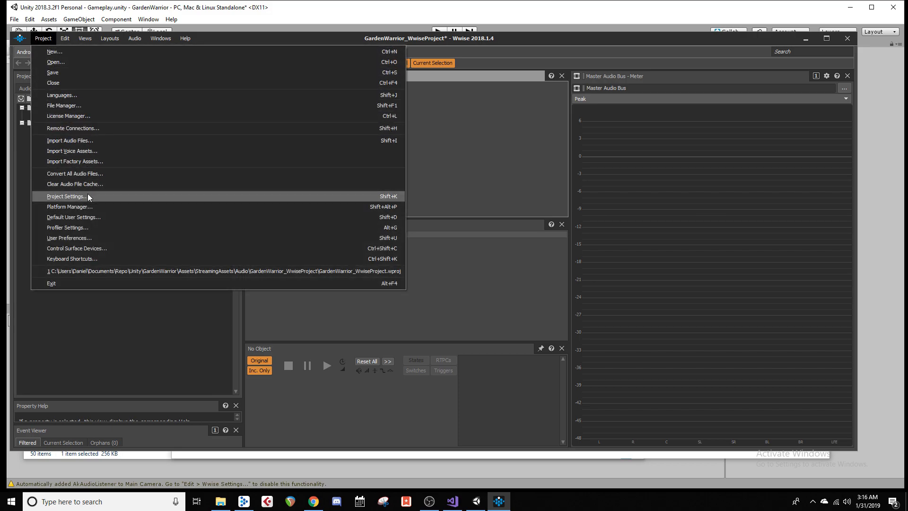
pyautogui.click(160, 195)
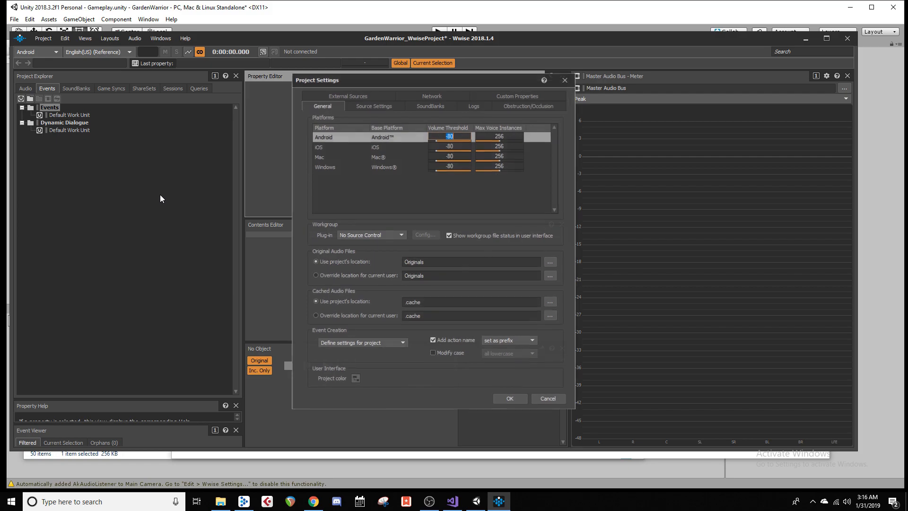
pyautogui.click(427, 107)
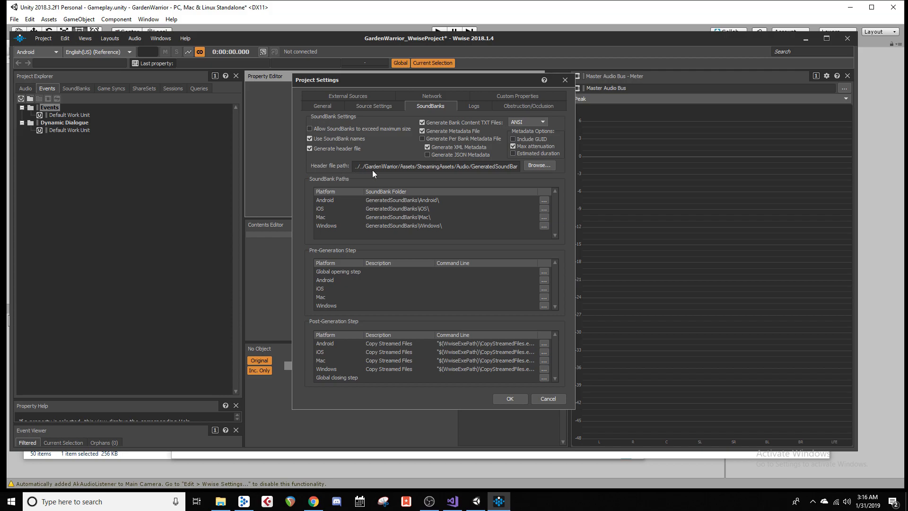
# Set the SoundBank header file path to the GardenWarrior_WwiseProject folder inside Assets, StreamingAssets, Audio and apply the project settings.
pyautogui.click(539, 165)
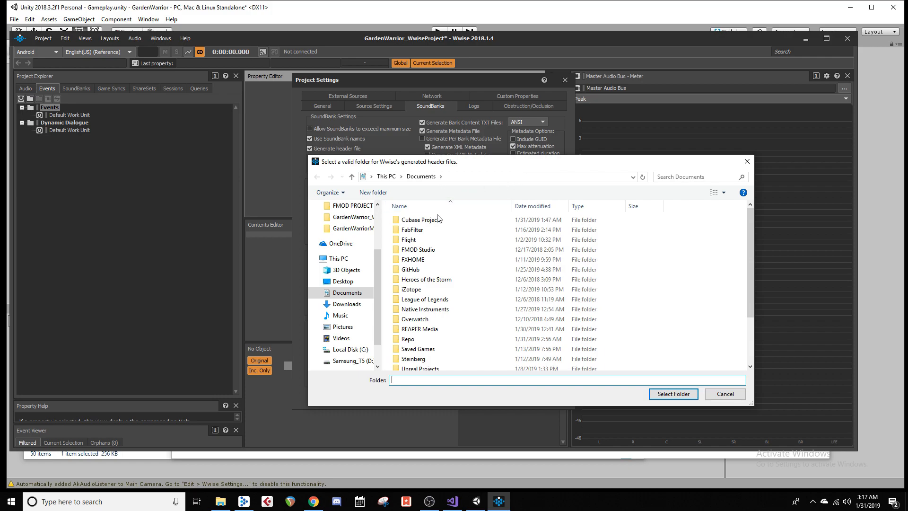
pyautogui.scroll(-1, 461, 337)
pyautogui.doubleClick(455, 320)
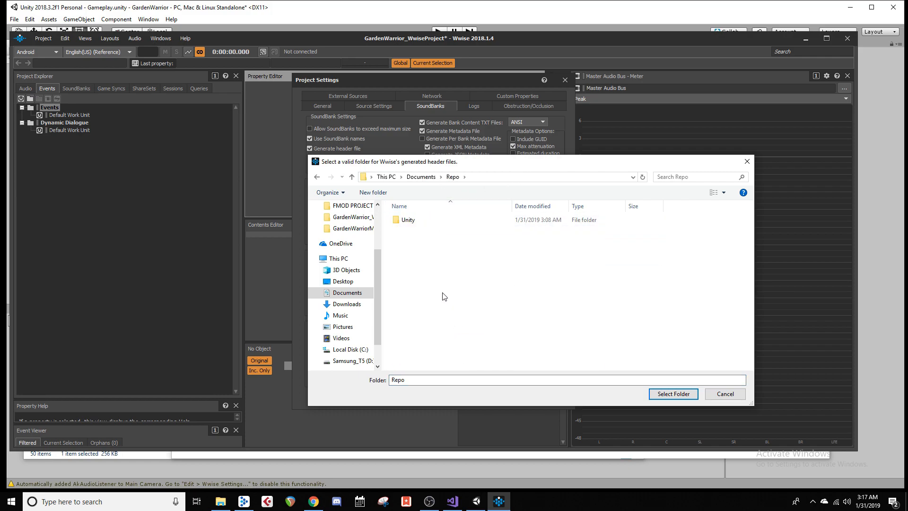
pyautogui.doubleClick(420, 220)
pyautogui.doubleClick(423, 220)
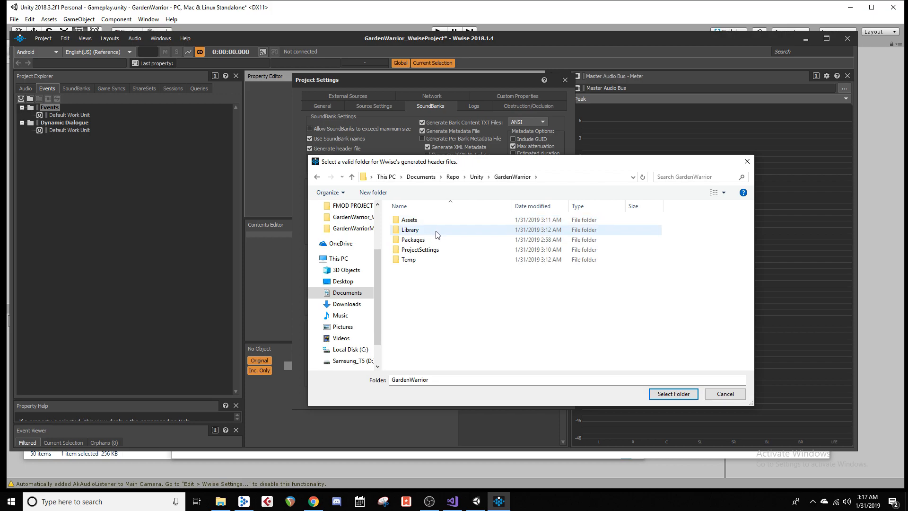
pyautogui.doubleClick(435, 220)
pyautogui.click(436, 259)
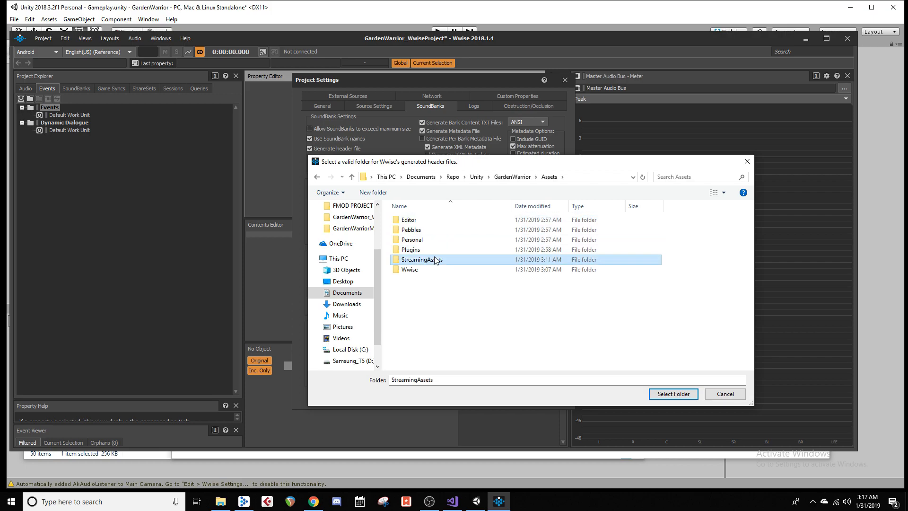
pyautogui.doubleClick(435, 260)
pyautogui.doubleClick(425, 220)
pyautogui.click(463, 221)
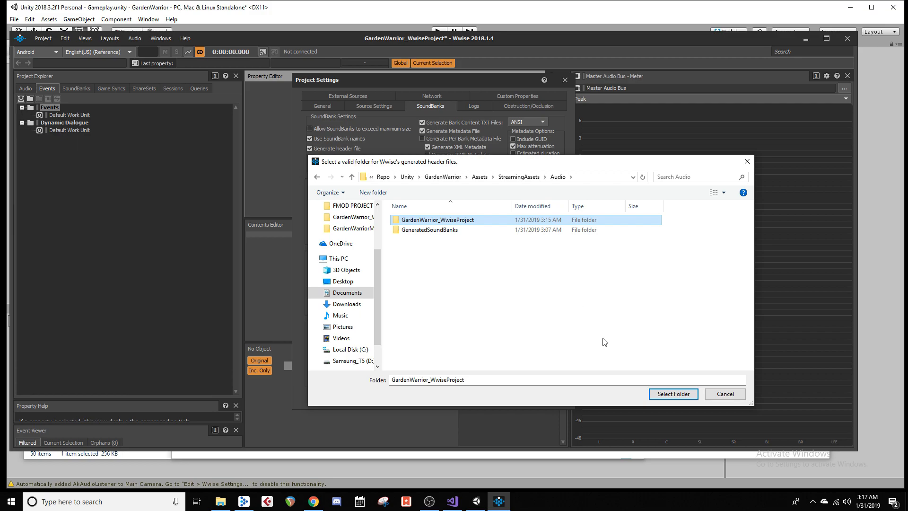
pyautogui.click(672, 394)
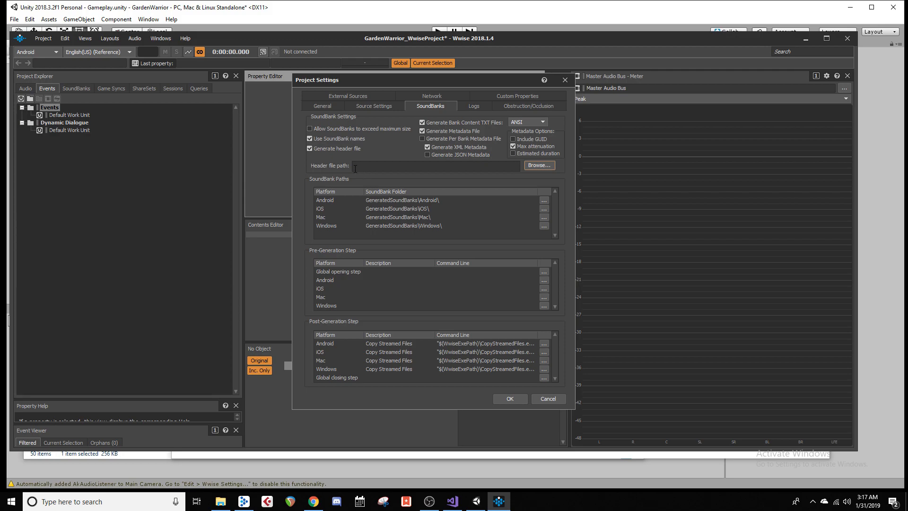
pyautogui.click(518, 399)
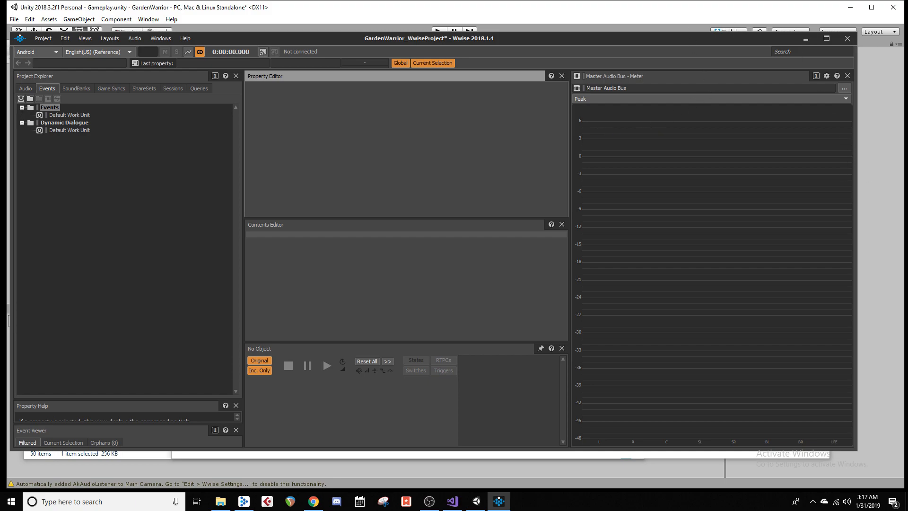
# Import Laser.wav from the Desktop as a Sound SFX object into the Actor-Mixer Hierarchy's Default Work Unit.
pyautogui.click(25, 88)
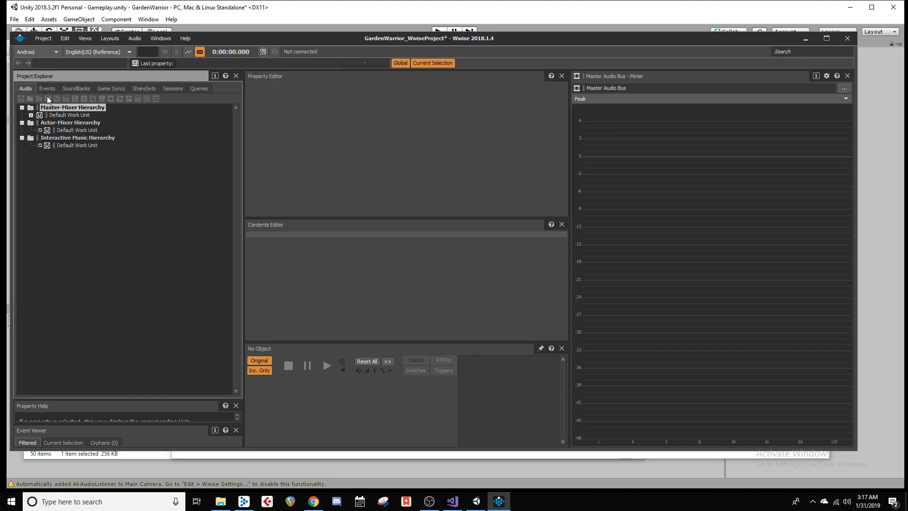
pyautogui.click(82, 132)
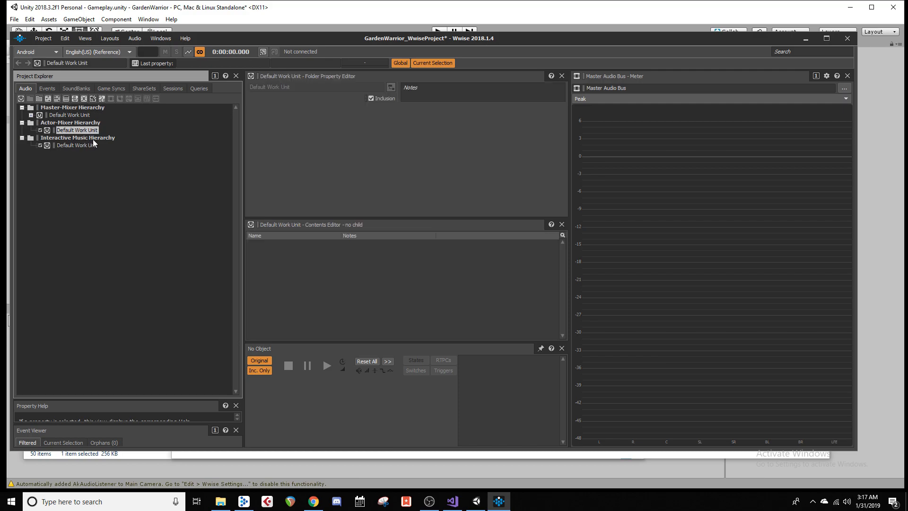
pyautogui.hotkey('shift', 'i')
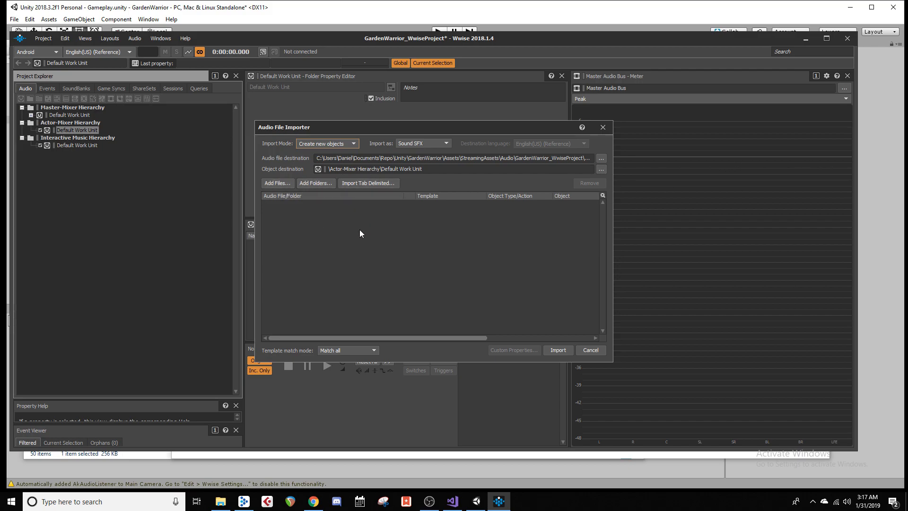
pyautogui.click(275, 184)
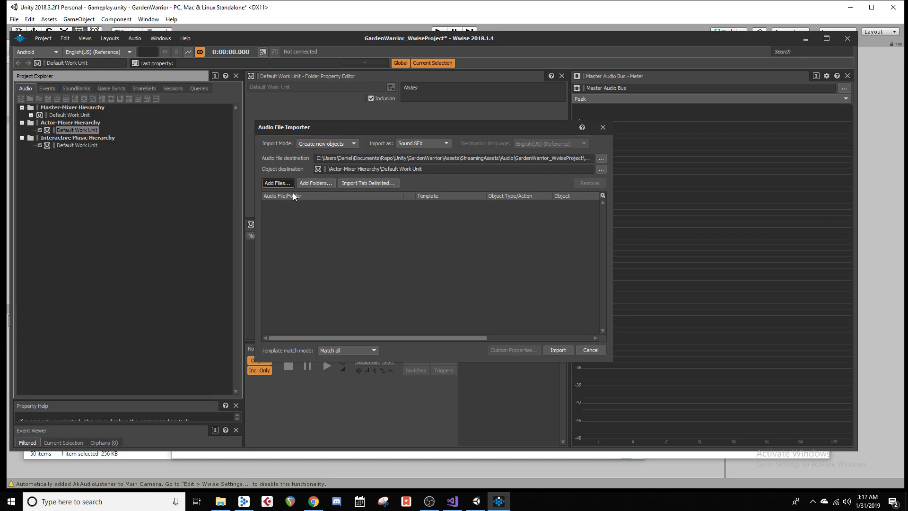
pyautogui.click(306, 249)
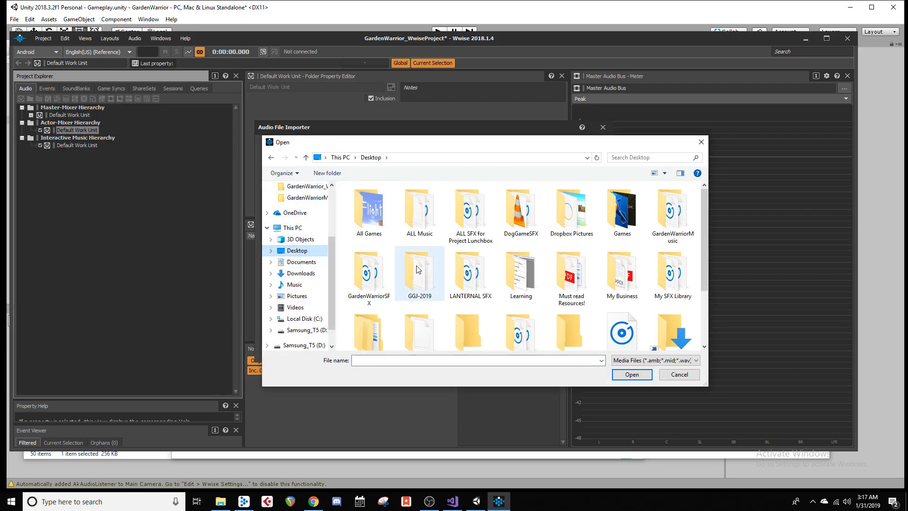
pyautogui.scroll(-2, 486, 248)
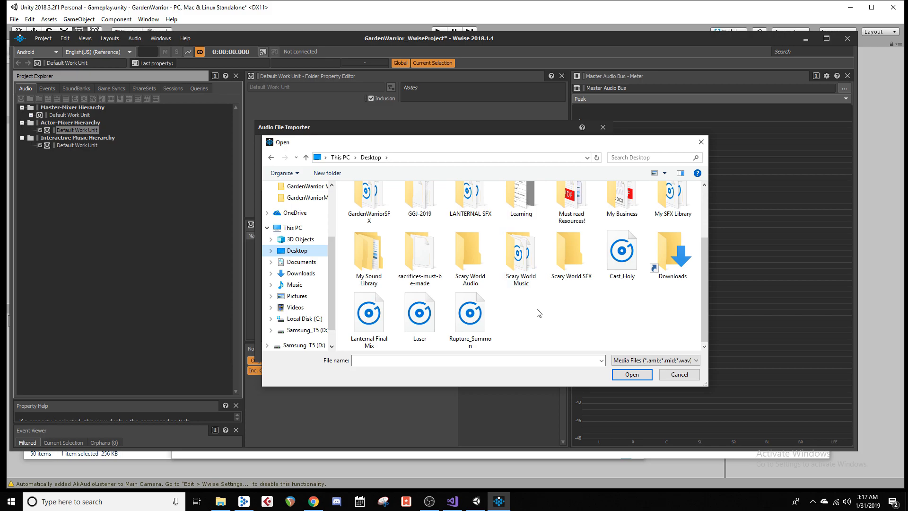
pyautogui.click(419, 314)
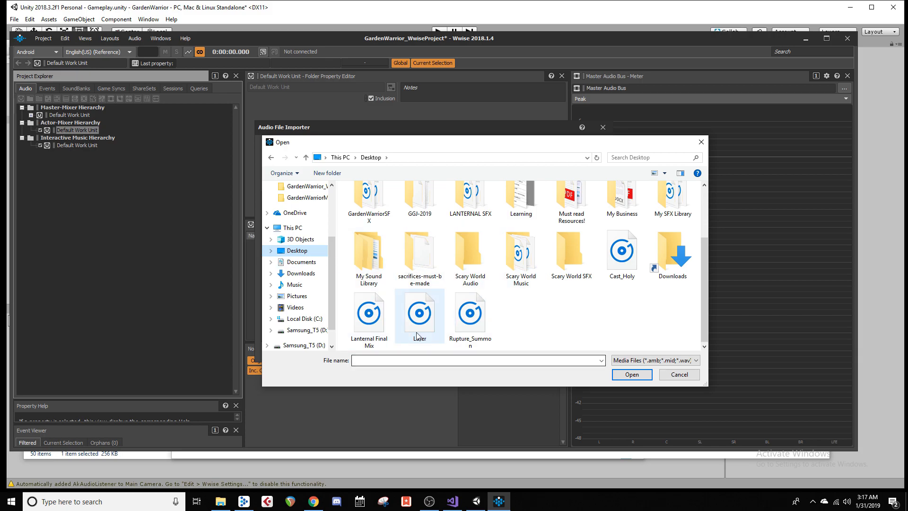
pyautogui.click(631, 374)
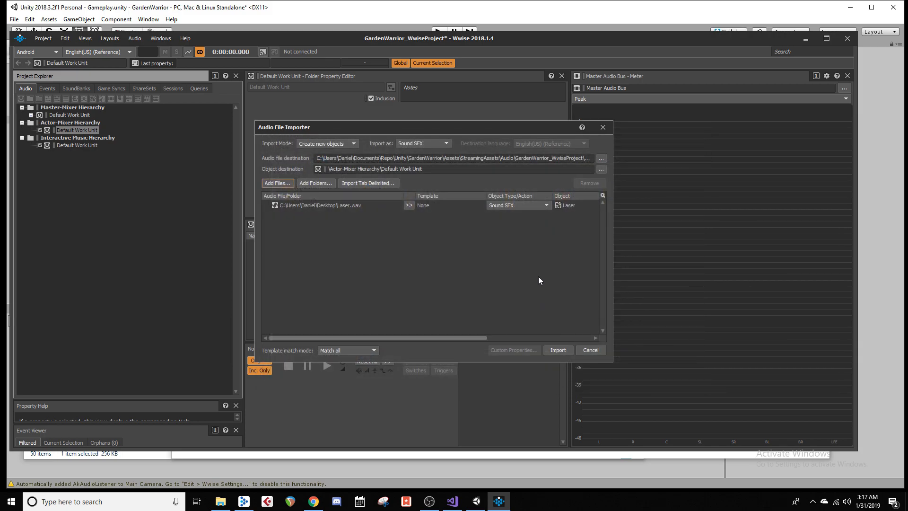
pyautogui.click(566, 353)
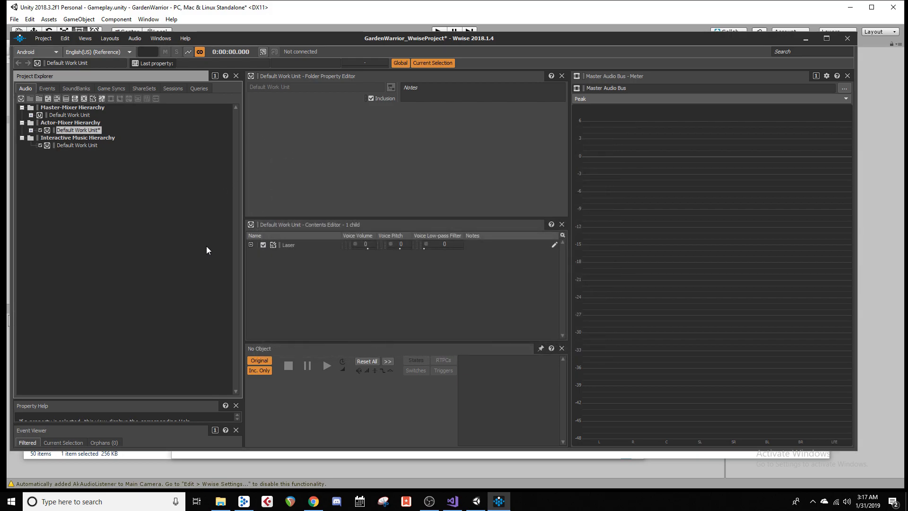
# Expand the Actor-Mixer Default Work Unit and play the Laser sound to preview it.
pyautogui.click(31, 131)
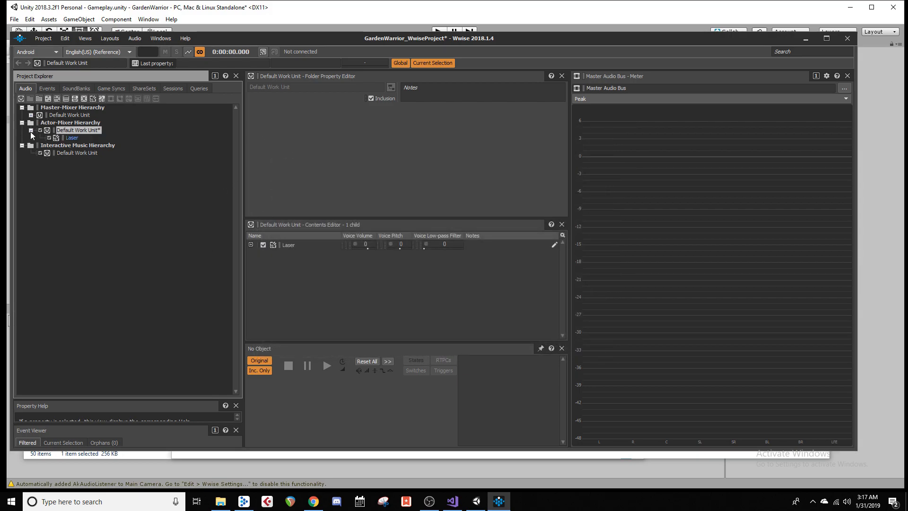
pyautogui.click(72, 137)
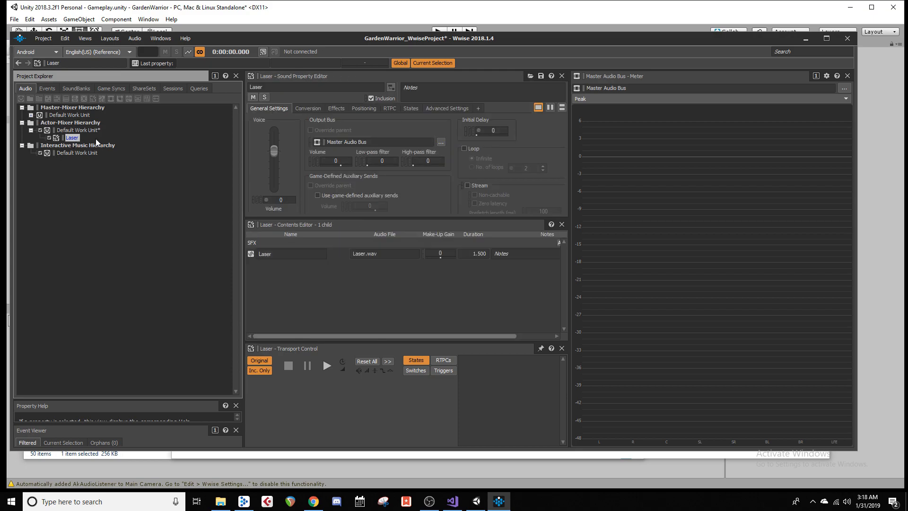
pyautogui.press('space')
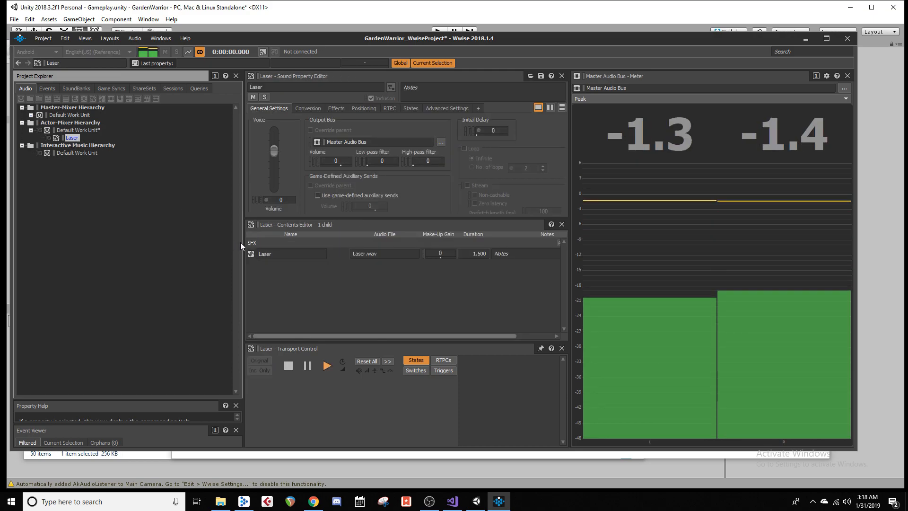
# Create an event named testFire in the Default Work Unit under Events.
pyautogui.click(48, 89)
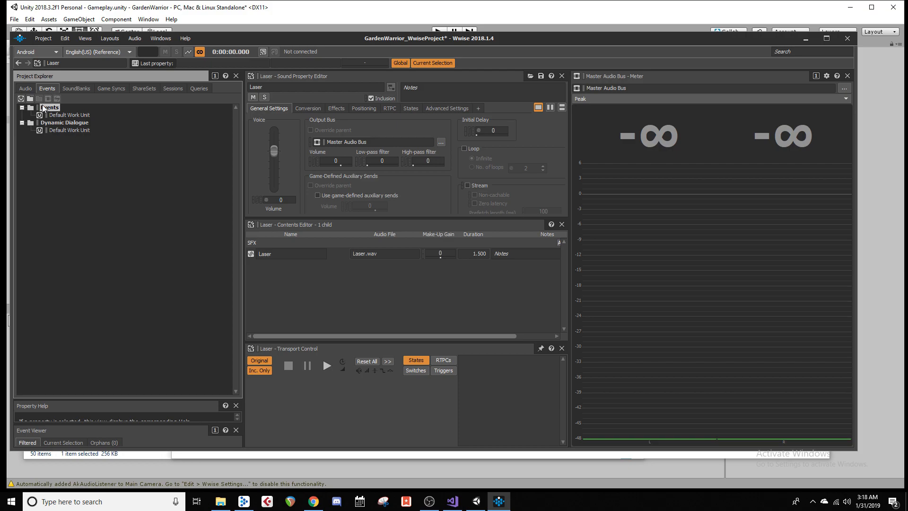
pyautogui.click(59, 115)
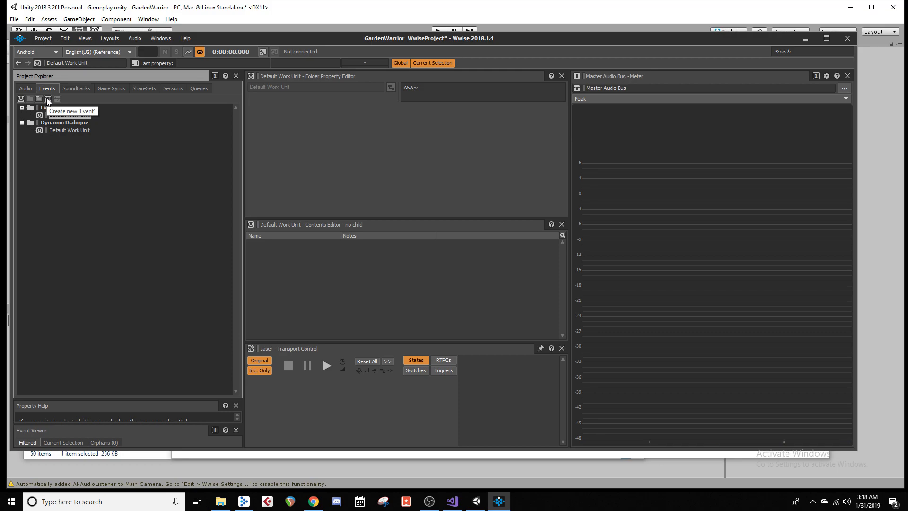
pyautogui.click(48, 99)
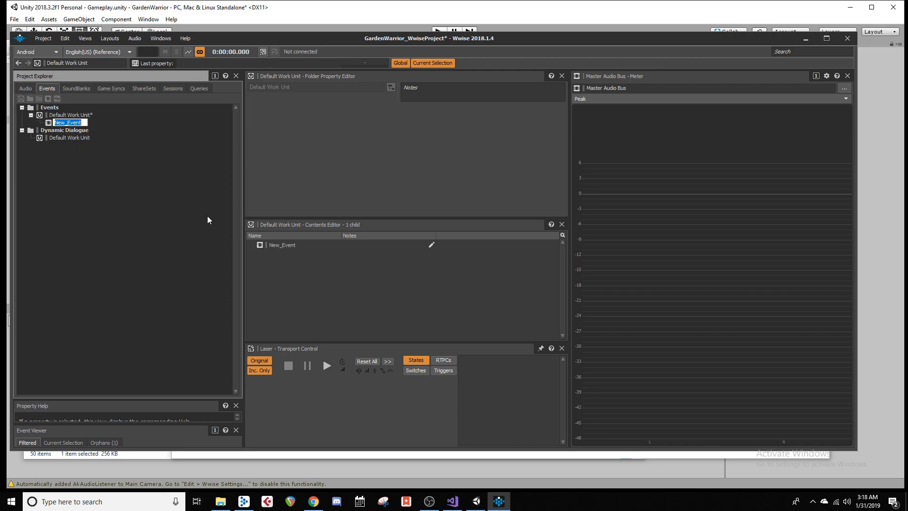
pyautogui.write('testFire')
pyautogui.press('Return')
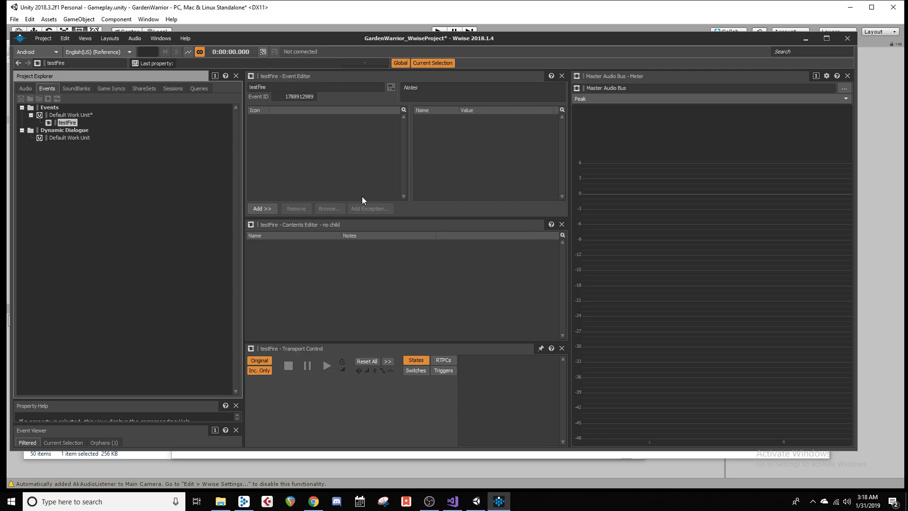
# Add the Laser sound to the testFire event as a Play action.
pyautogui.click(25, 88)
pyautogui.moveTo(71, 137); pyautogui.dragTo(272, 137)
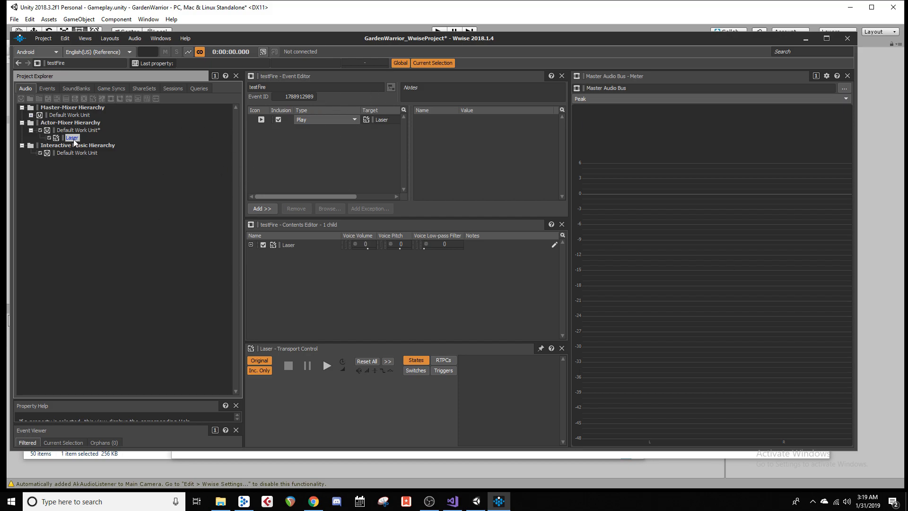
pyautogui.click(194, 204)
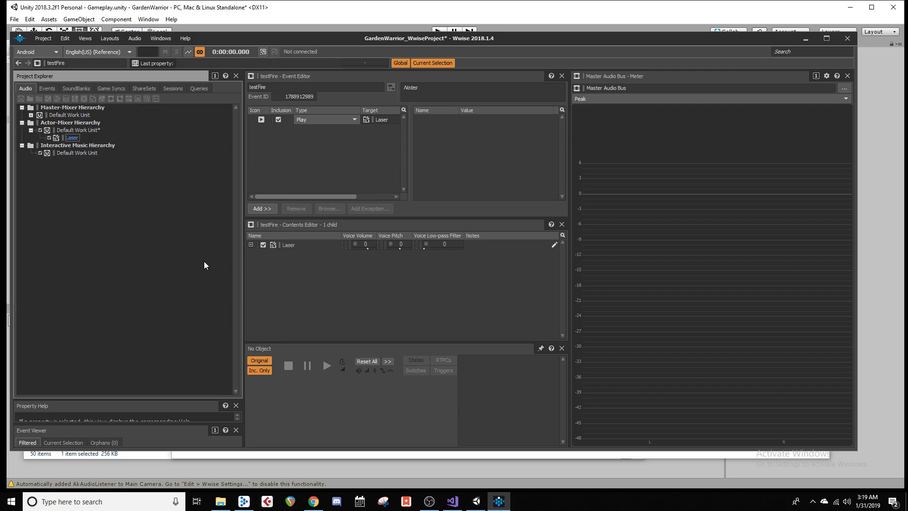
# Switch to the SoundBank layout and create a SoundBank named Main in the Default Work Unit.
pyautogui.press('F7')
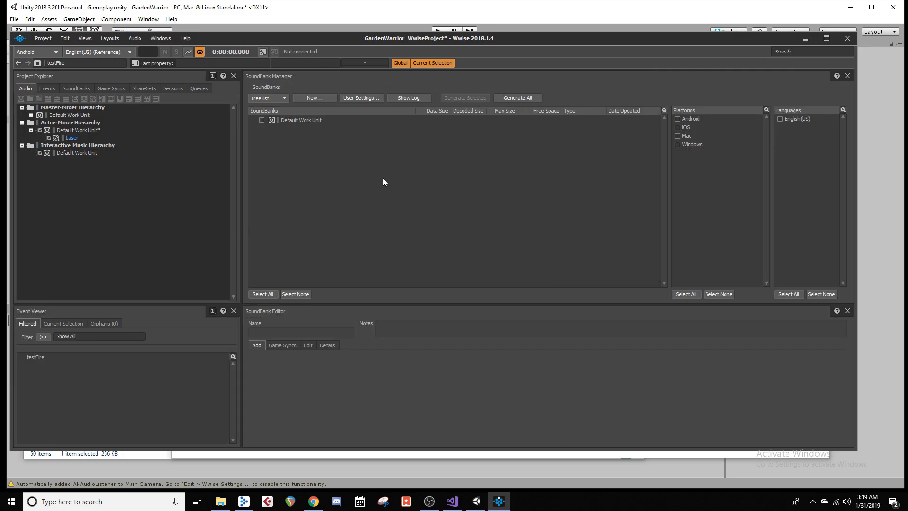
pyautogui.click(333, 98)
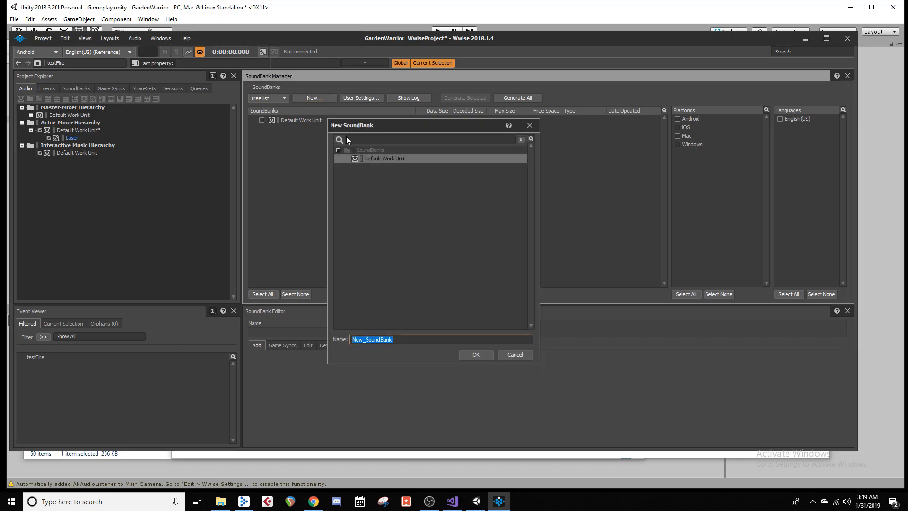
pyautogui.write('Main')
pyautogui.click(471, 355)
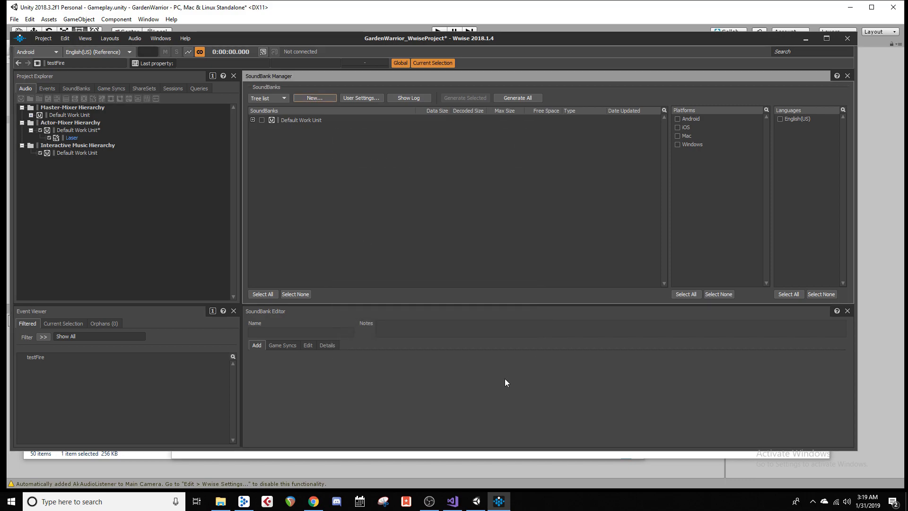
# Expand the SoundBanks Default Work Unit and include it and its Main SoundBank for generation.
pyautogui.click(253, 120)
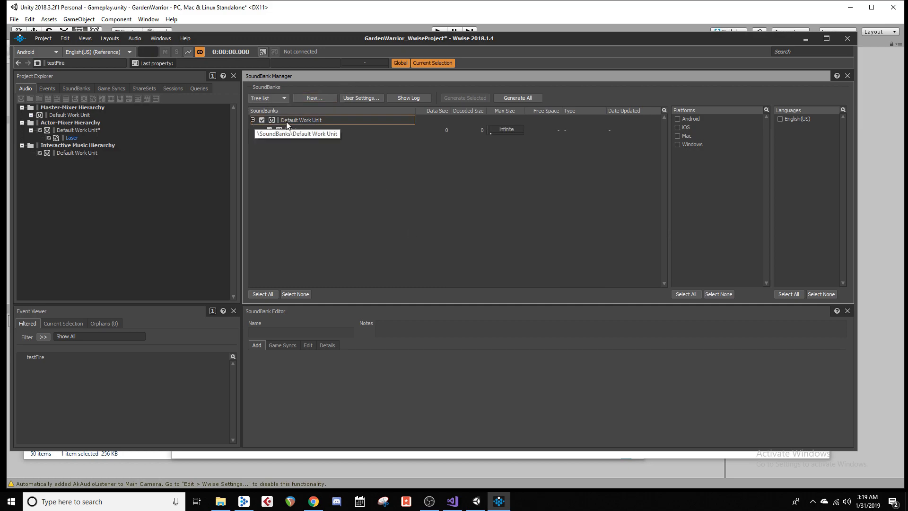
pyautogui.click(331, 131)
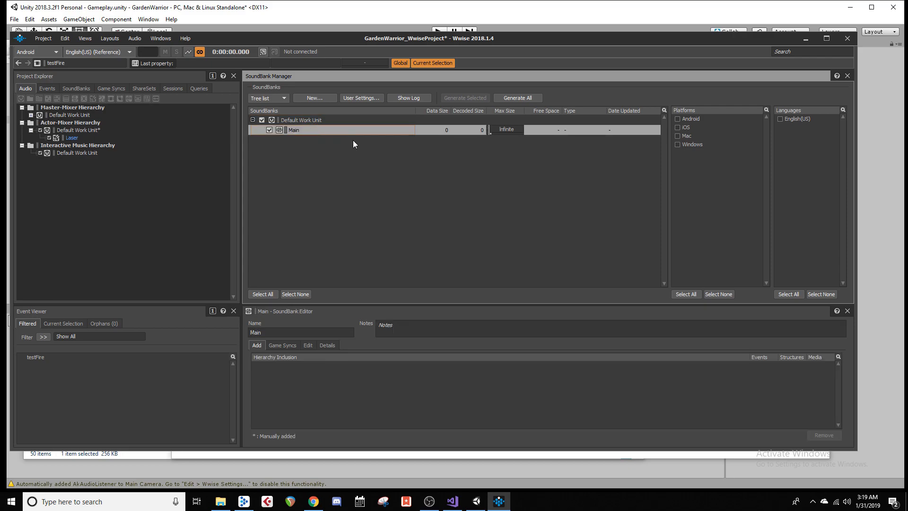
pyautogui.click(349, 120)
pyautogui.click(313, 130)
pyautogui.click(531, 192)
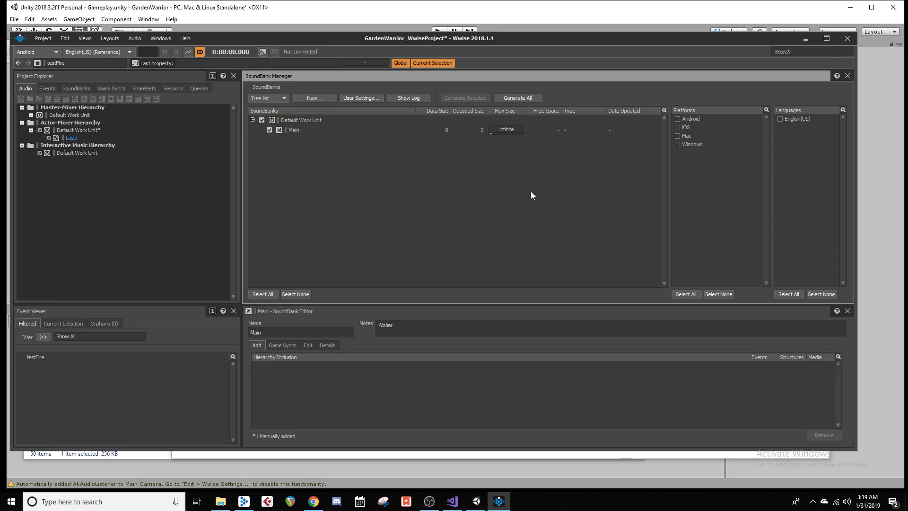
# Enable the Android, iOS, Mac and Windows platforms and the English(US) language for SoundBank generation.
pyautogui.click(679, 119)
pyautogui.click(678, 127)
pyautogui.click(678, 136)
pyautogui.click(678, 144)
pyautogui.click(779, 119)
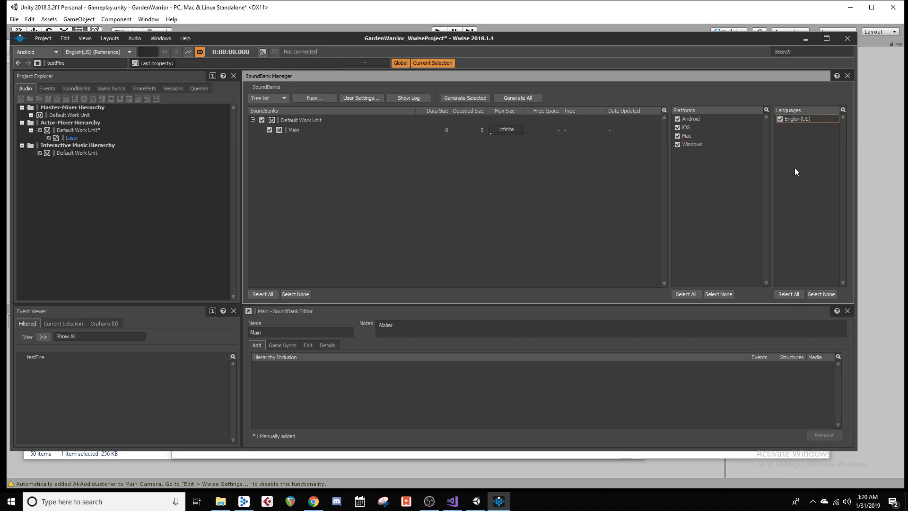
pyautogui.click(785, 133)
# Add the testFire event to the Main SoundBank's hierarchy inclusion list.
pyautogui.click(48, 89)
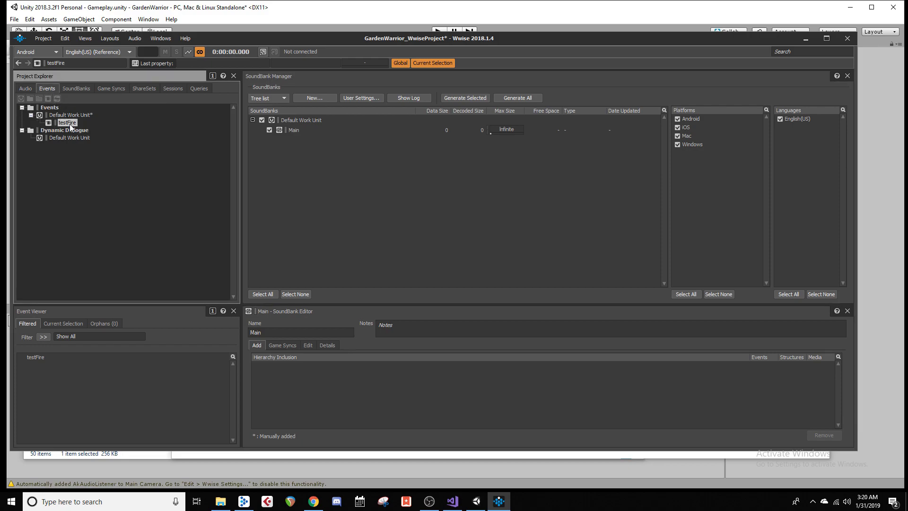
pyautogui.click(304, 131)
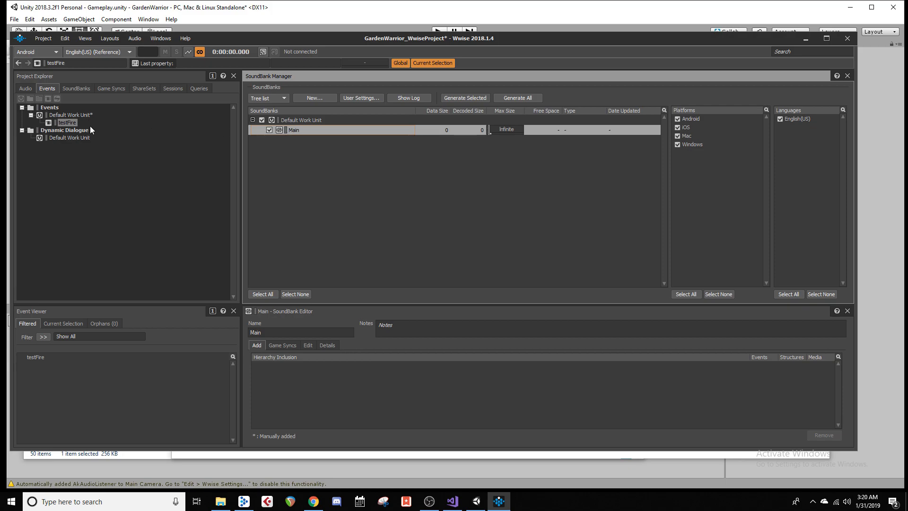
pyautogui.moveTo(72, 122); pyautogui.dragTo(327, 381)
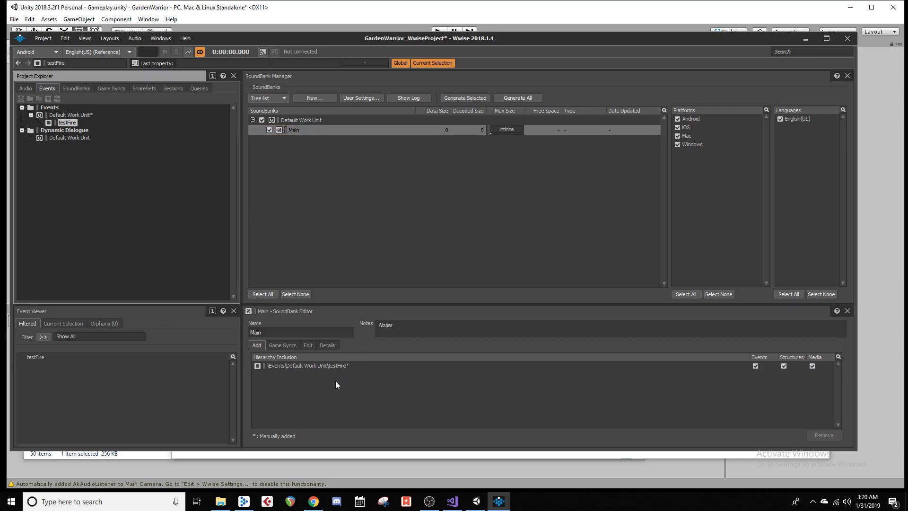
# Generate the selected Main SoundBank for the chosen platforms and dismiss the generation report.
pyautogui.click(373, 213)
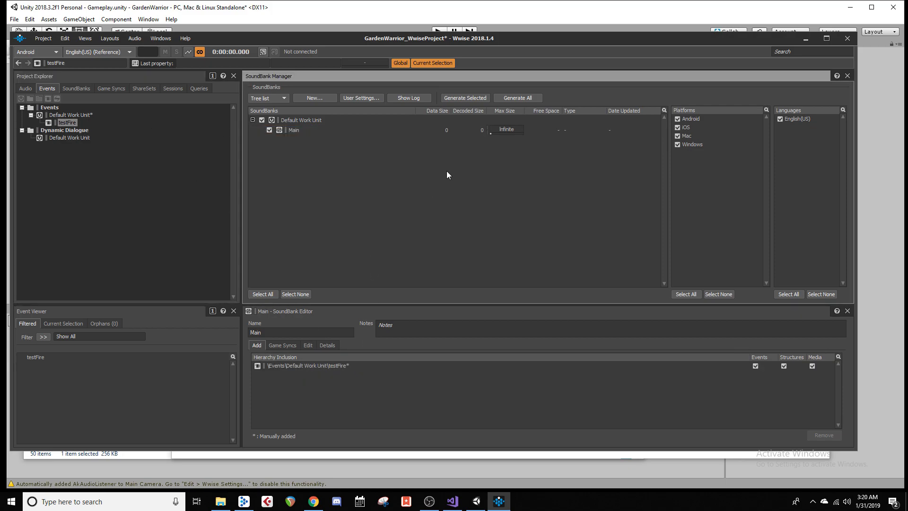
pyautogui.click(466, 97)
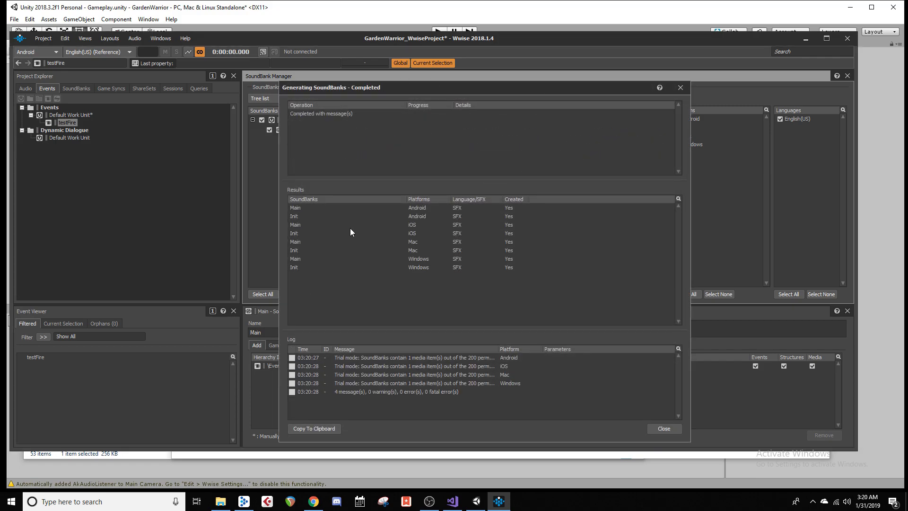
pyautogui.click(664, 428)
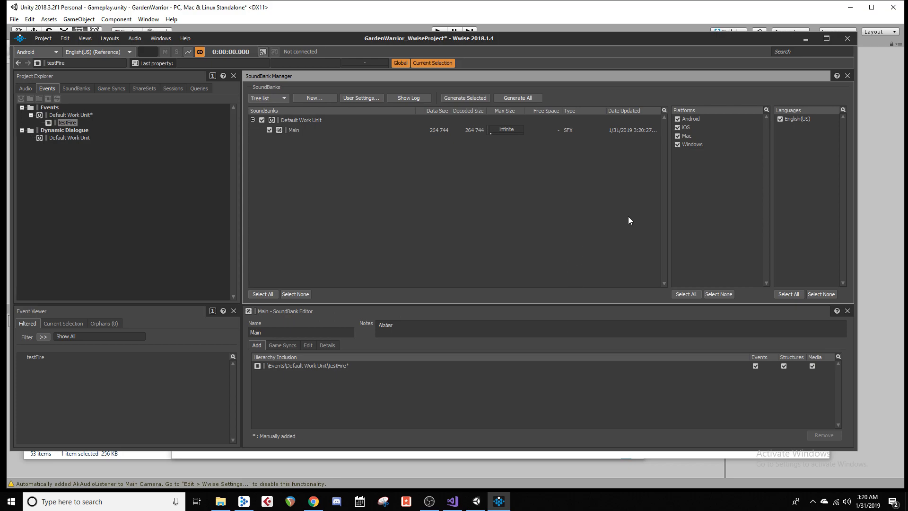
# Save the GardenWarrior_WwiseProject and close Wwise to return to Unity.
pyautogui.click(848, 41)
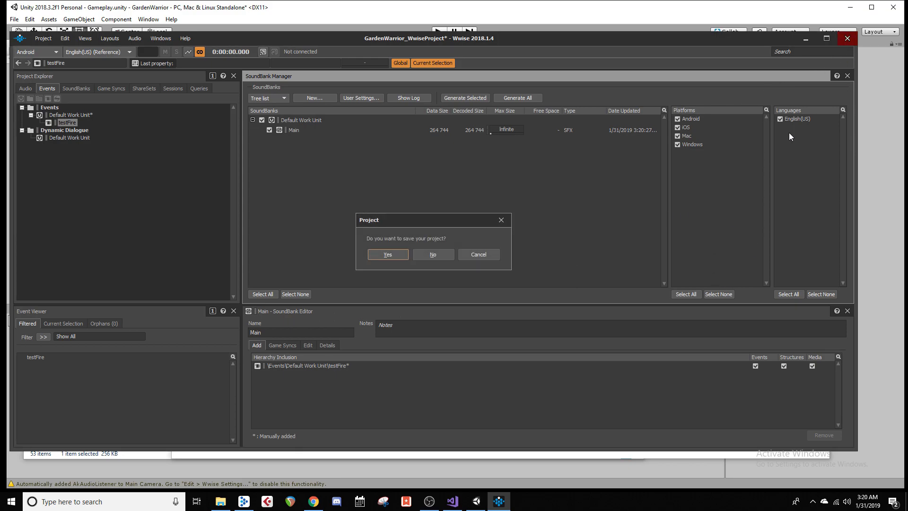
pyautogui.click(477, 254)
pyautogui.click(43, 38)
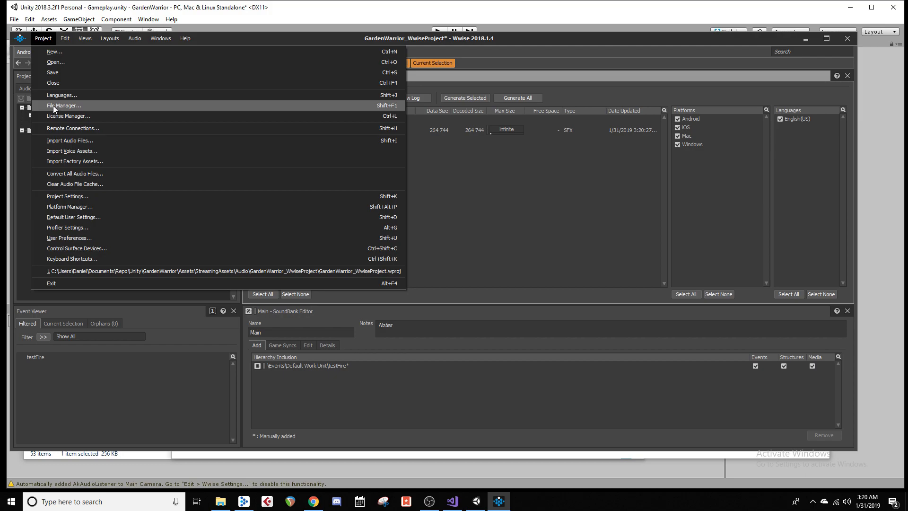
pyautogui.click(53, 72)
pyautogui.click(847, 39)
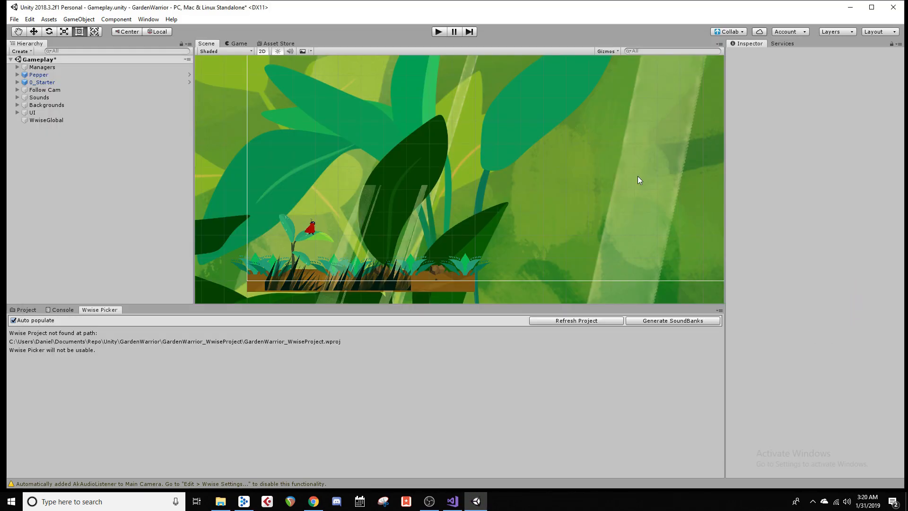
# In Wwise Settings, set the Wwise project path to GardenWarrior_WwiseProject.wproj inside Assets/StreamingAssets/Audio/GardenWarrior_WwiseProject.
pyautogui.click(70, 120)
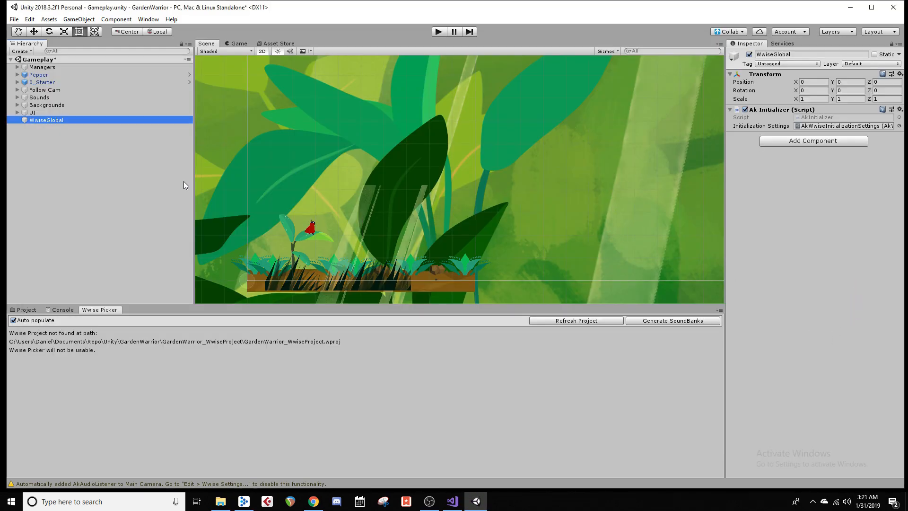
pyautogui.click(29, 19)
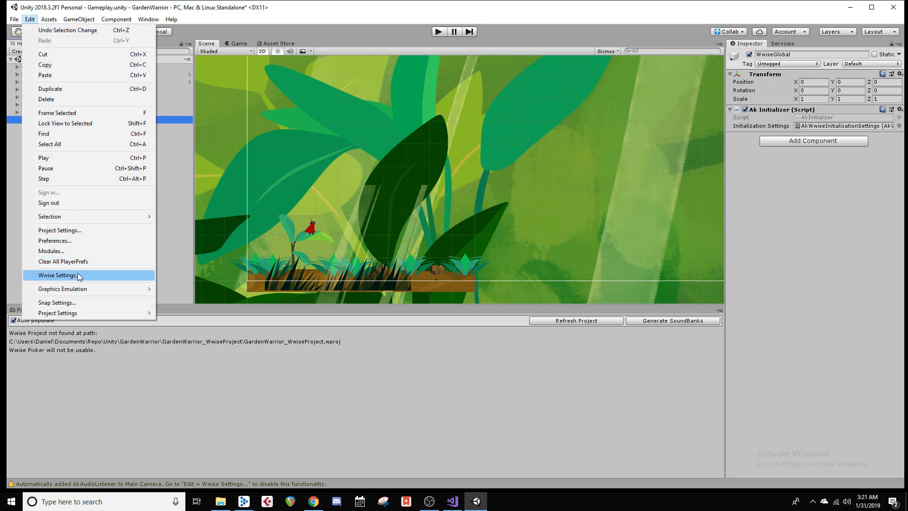
pyautogui.click(71, 274)
pyautogui.moveTo(281, 47); pyautogui.dragTo(368, 101)
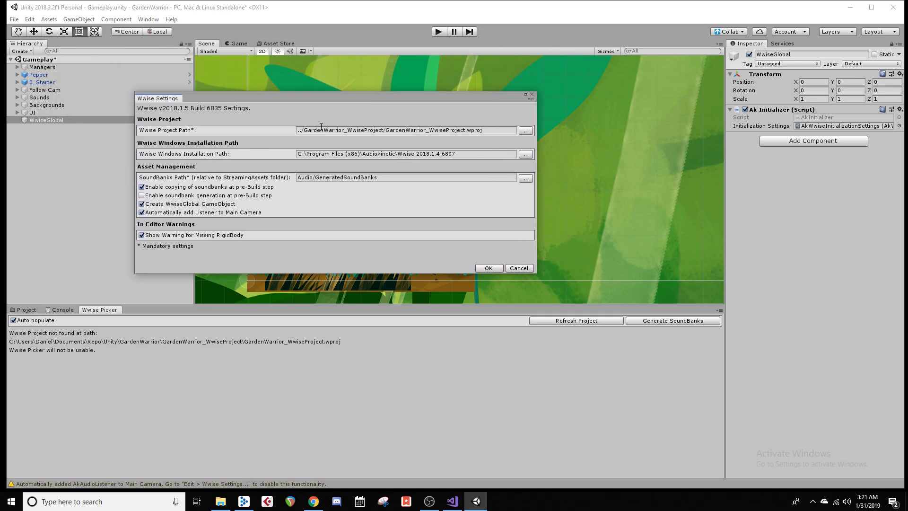
pyautogui.click(526, 130)
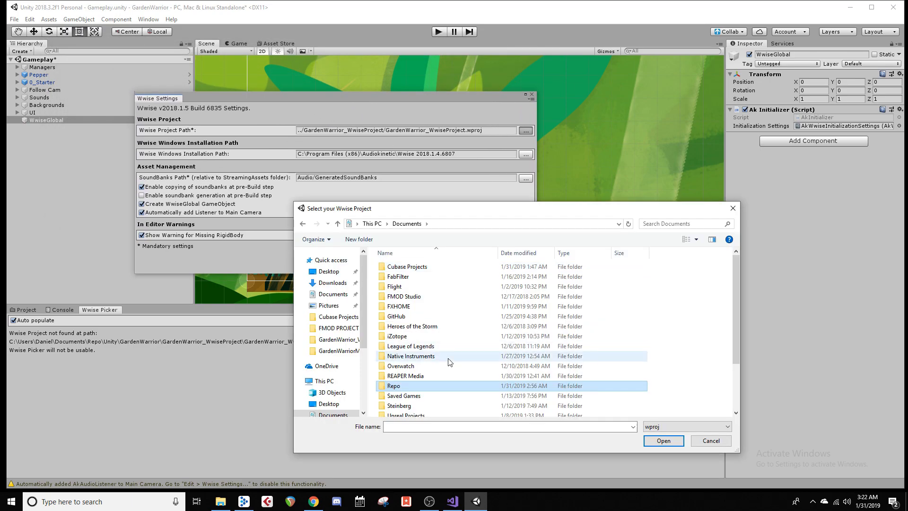
pyautogui.doubleClick(423, 387)
pyautogui.doubleClick(412, 268)
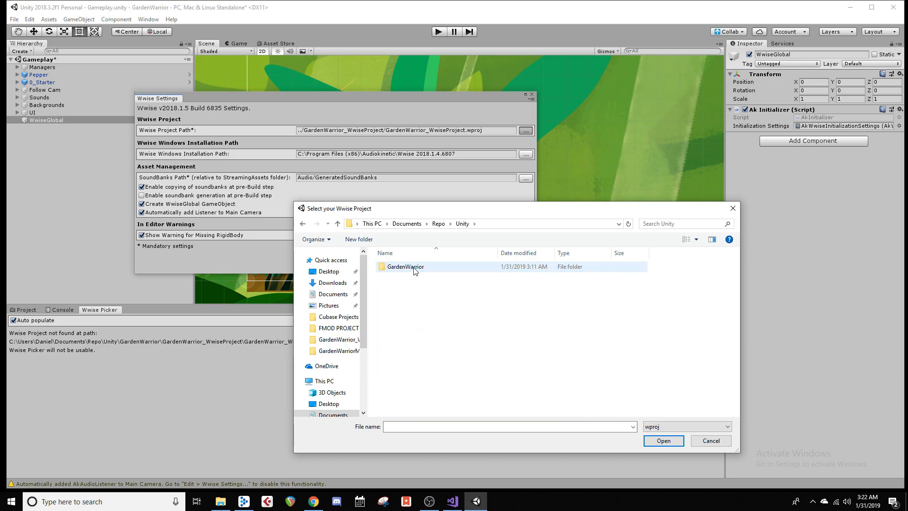
pyautogui.doubleClick(414, 269)
pyautogui.doubleClick(416, 267)
pyautogui.doubleClick(417, 307)
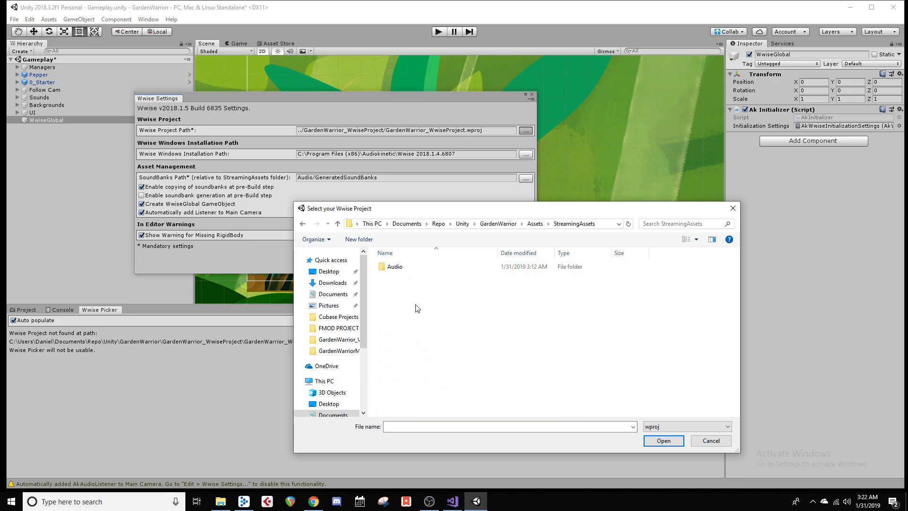
pyautogui.doubleClick(395, 266)
pyautogui.doubleClick(415, 267)
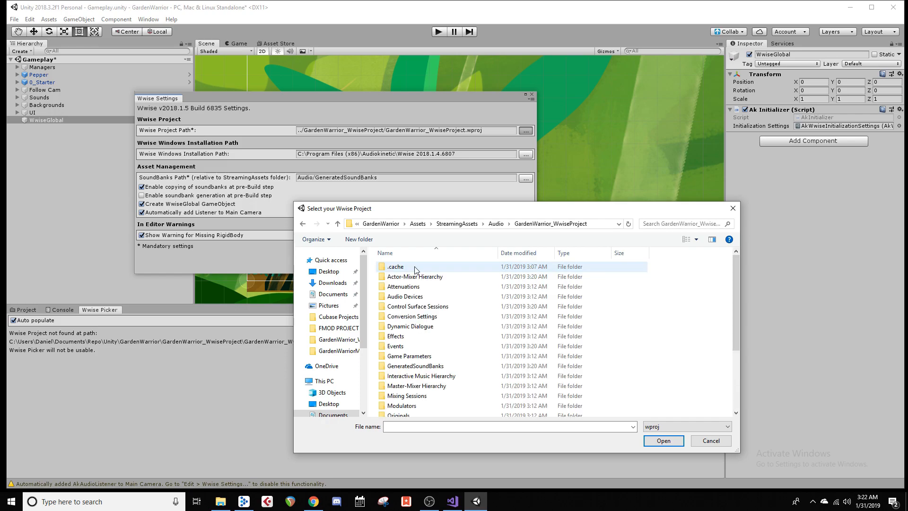
pyautogui.scroll(-3, 466, 331)
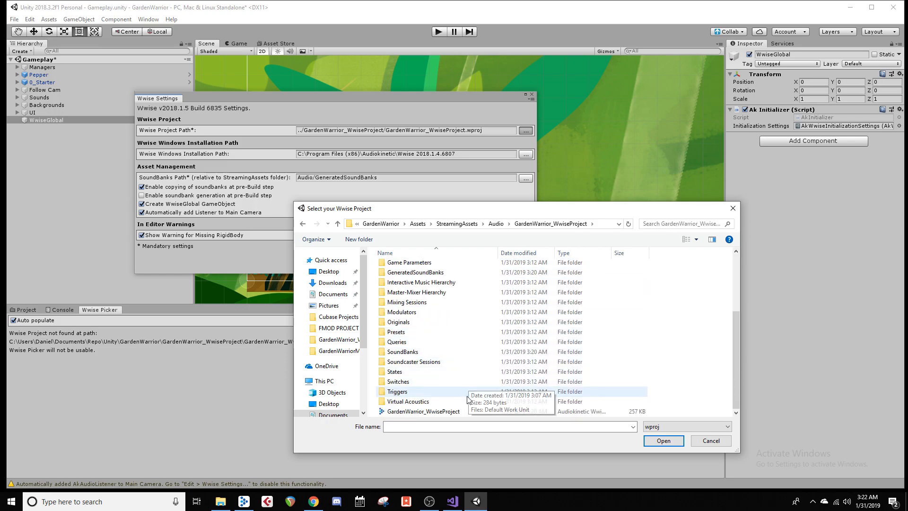
pyautogui.click(467, 411)
pyautogui.click(653, 444)
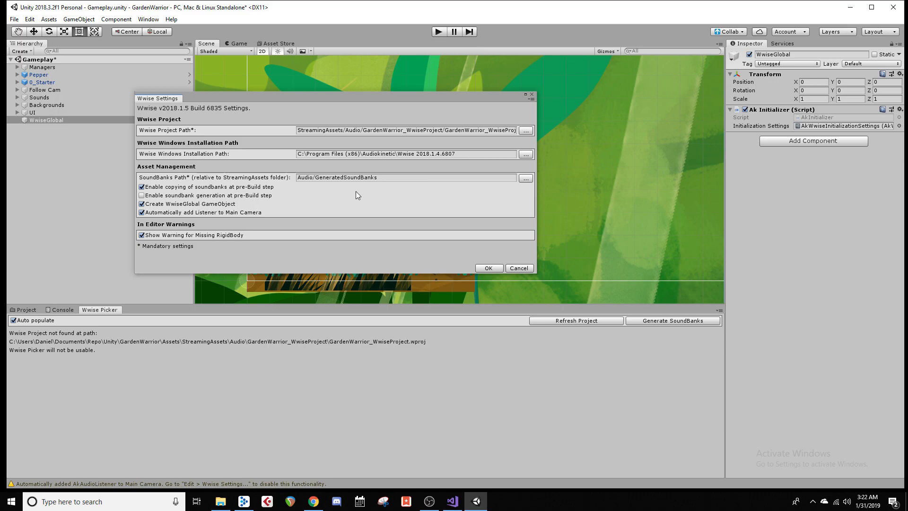
# Set the SoundBanks path to the GeneratedSoundBanks folder in StreamingAssets/Audio and apply the Wwise settings.
pyautogui.click(526, 179)
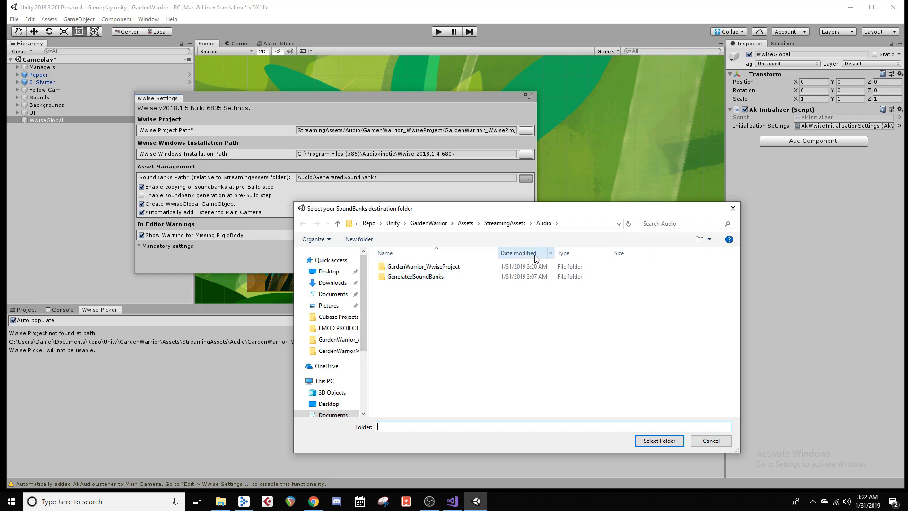
pyautogui.click(447, 279)
pyautogui.click(657, 442)
pyautogui.click(497, 268)
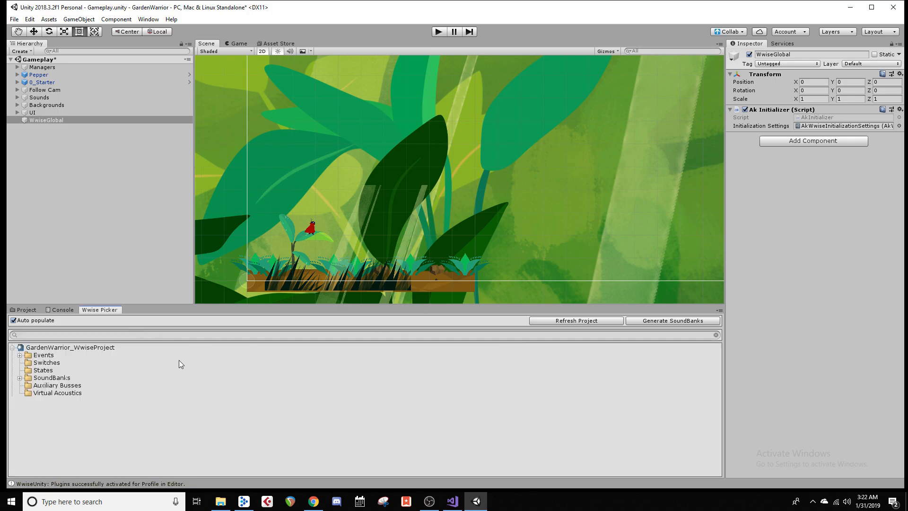
# Expand the Events and SoundBanks folders with their Default Work Units in the Wwise Picker.
pyautogui.click(20, 355)
pyautogui.click(19, 384)
pyautogui.click(27, 392)
pyautogui.click(27, 362)
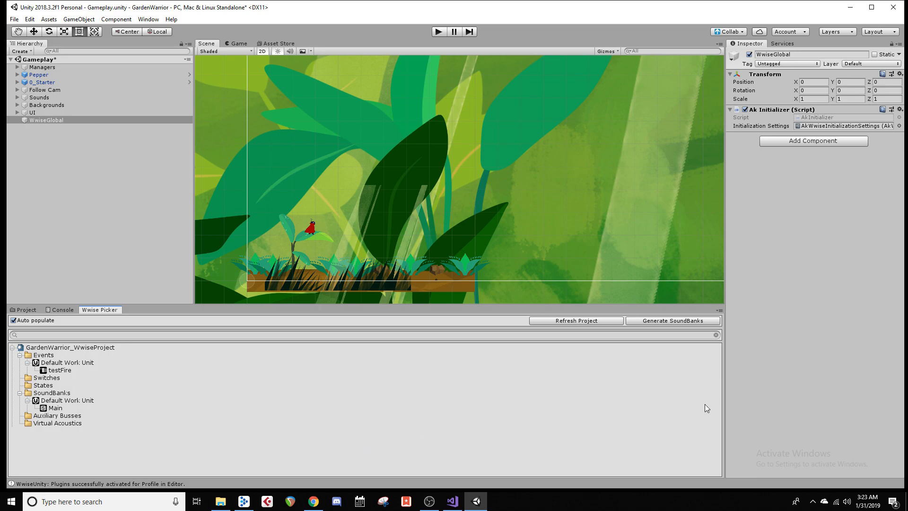
# Create an empty GameObject in the Gameplay scene and set its position to 0, 0, 0.
pyautogui.click(138, 156)
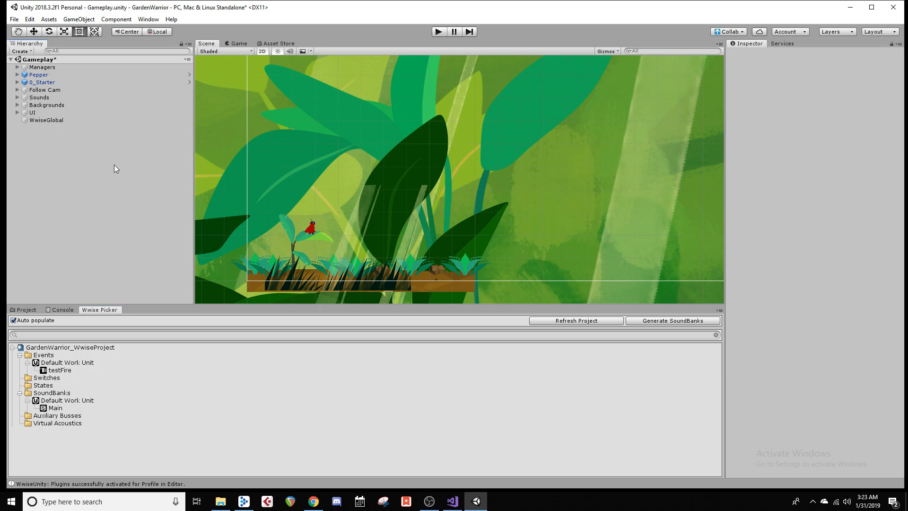
pyautogui.rightClick(91, 158)
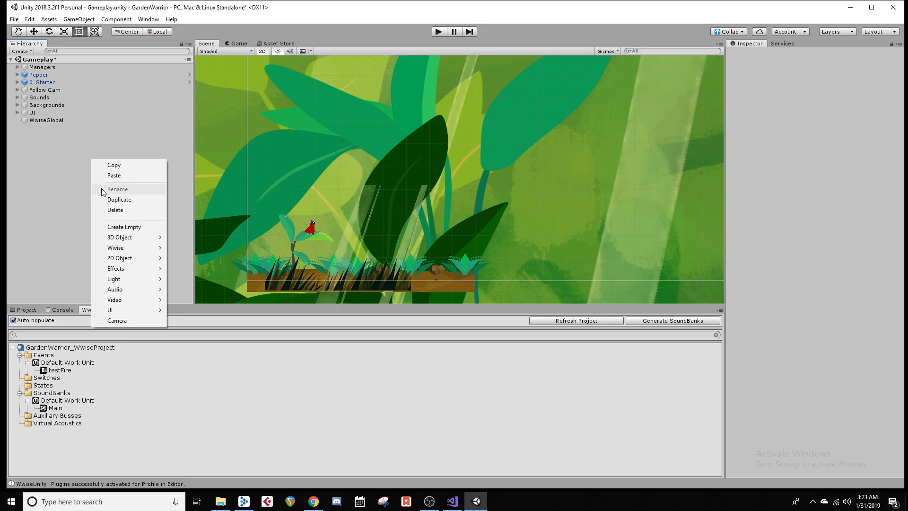
pyautogui.click(118, 226)
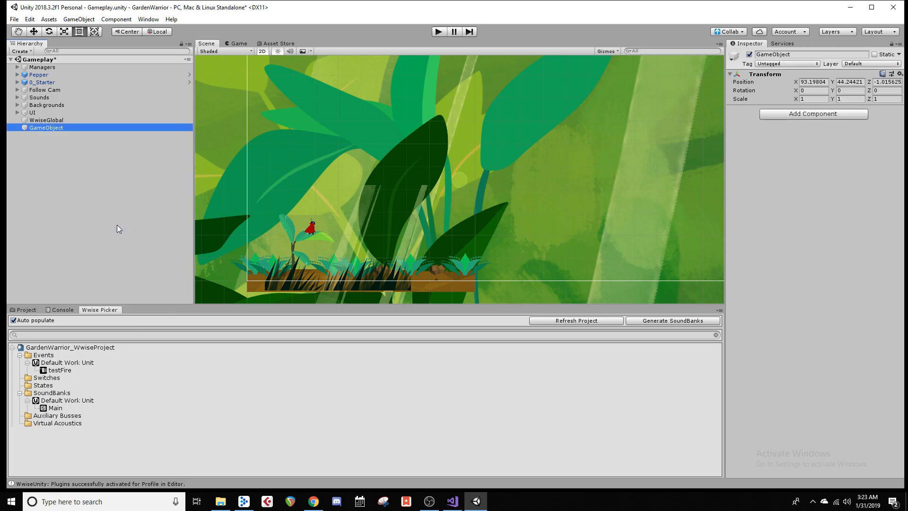
pyautogui.click(813, 81)
pyautogui.write('0')
pyautogui.press('Tab')
pyautogui.write('0')
pyautogui.press('Tab')
pyautogui.write('0')
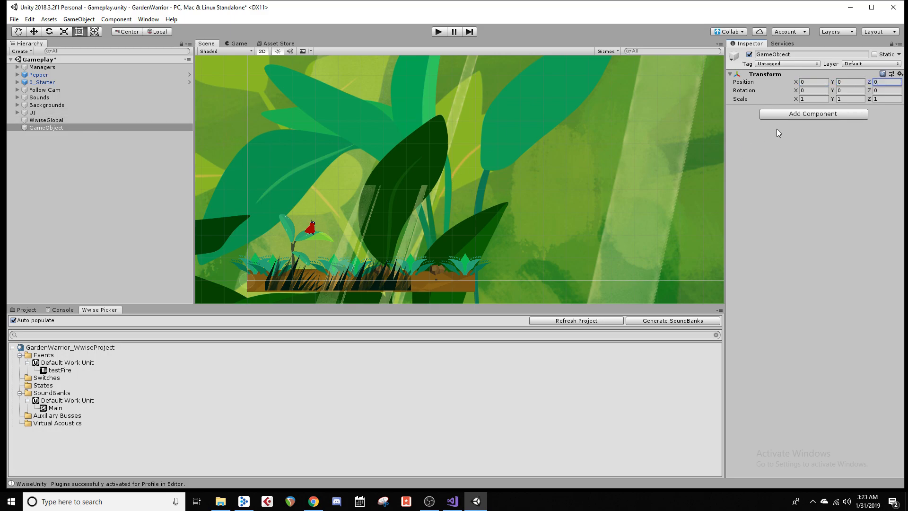
# Add an AkBank component to the new GameObject and assign the Main SoundBank to it.
pyautogui.click(783, 115)
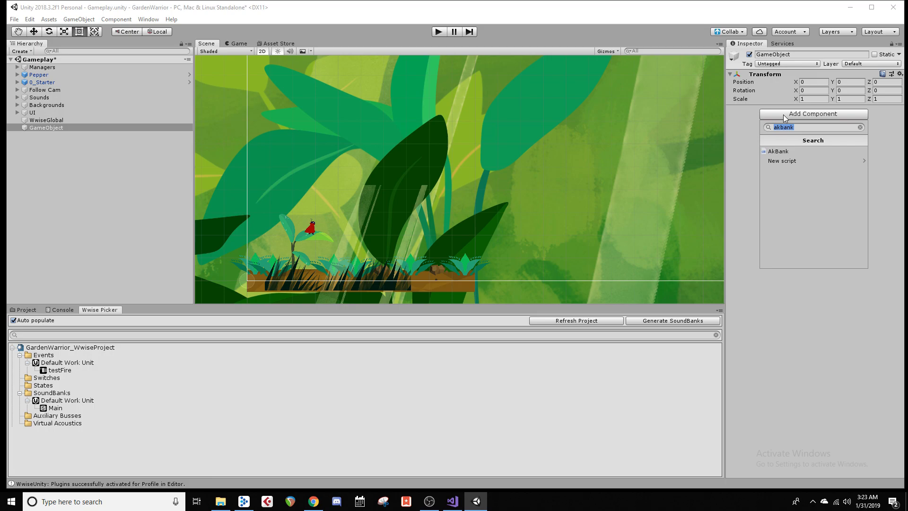
pyautogui.press('Down')
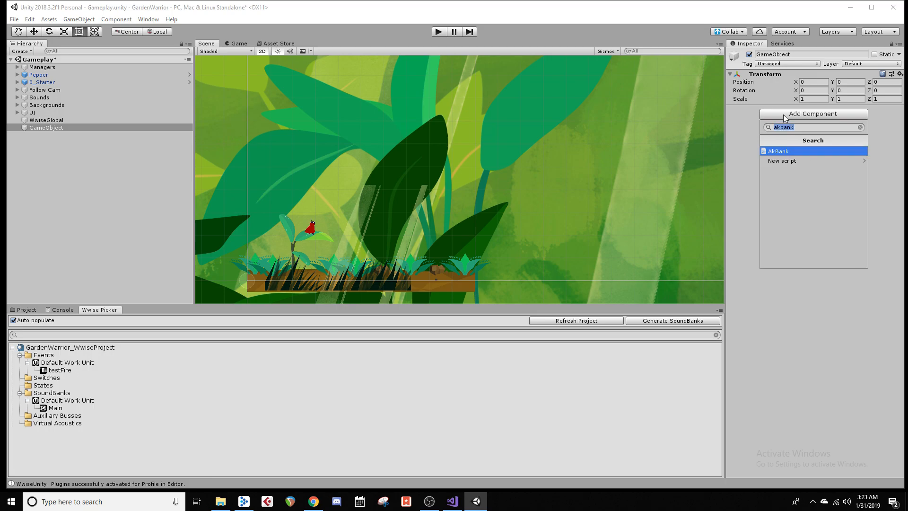
pyautogui.click(793, 150)
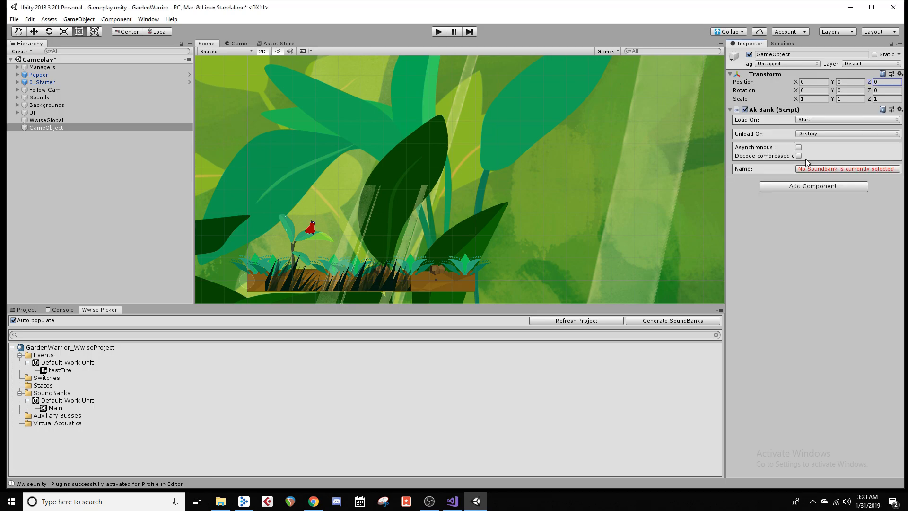
pyautogui.click(828, 169)
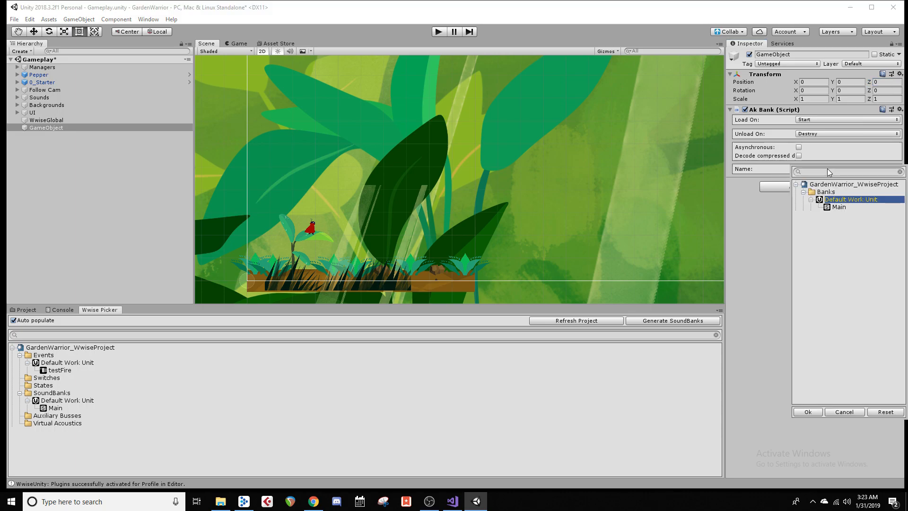
pyautogui.click(852, 208)
pyautogui.click(807, 411)
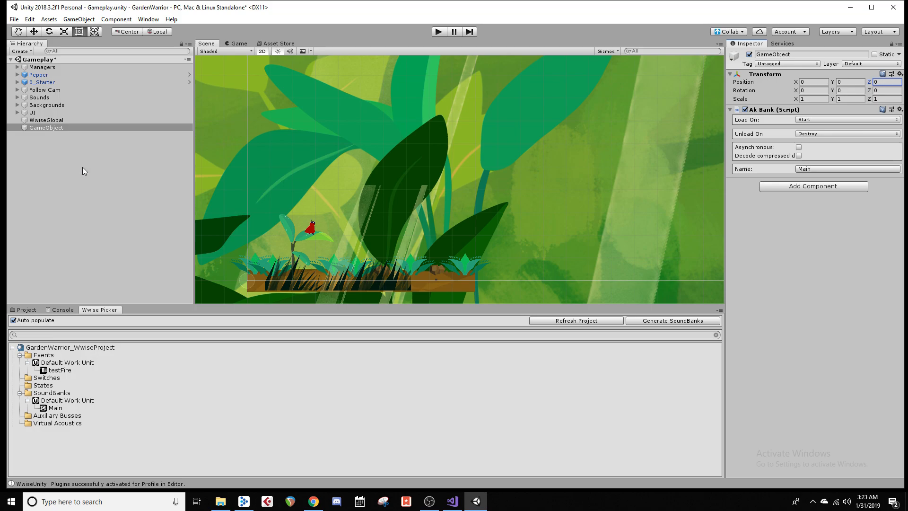
# Create a second empty GameObject in the scene and name it SoundEmitter.
pyautogui.rightClick(70, 151)
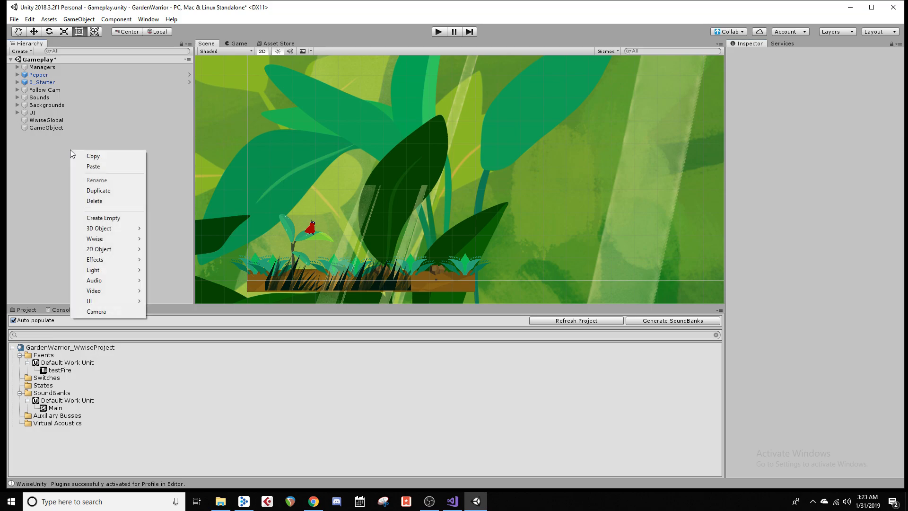
pyautogui.click(109, 219)
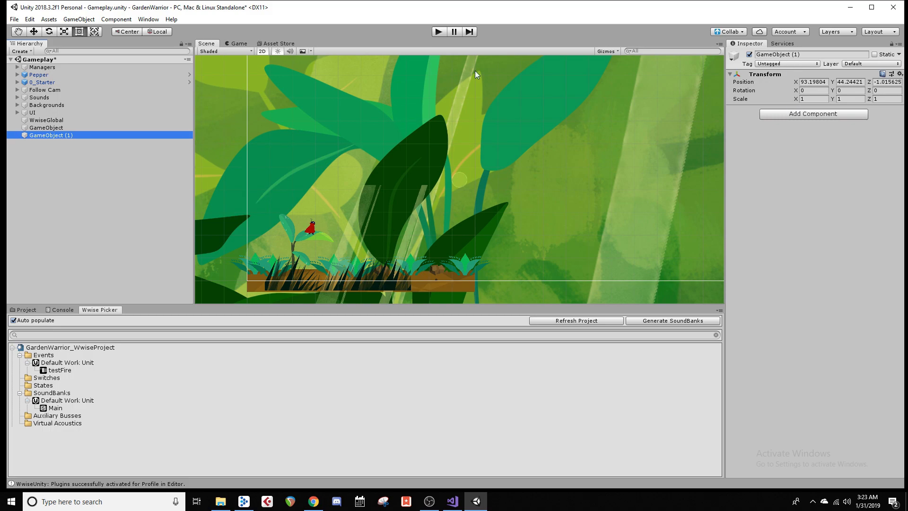
pyautogui.click(824, 55)
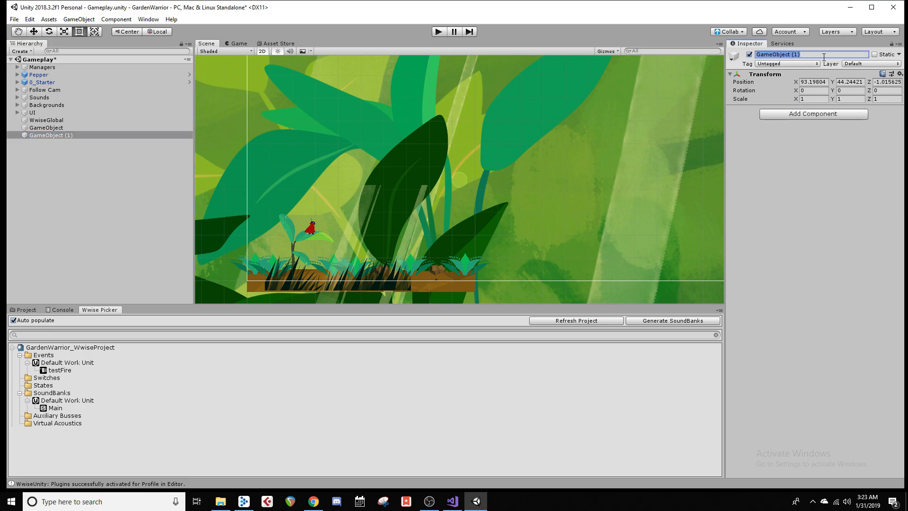
pyautogui.write('SoundEmitter')
pyautogui.press('Return')
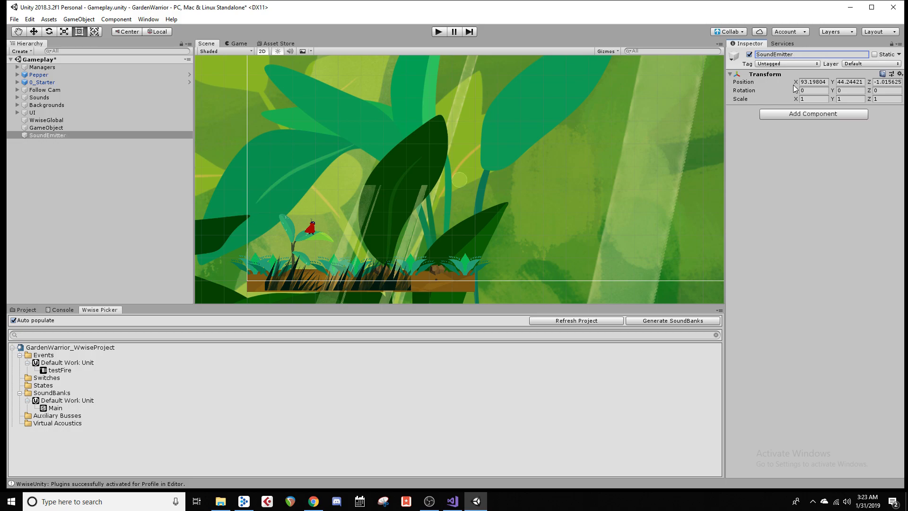
# Create a new script named SoundStart and add it to the SoundEmitter object.
pyautogui.click(785, 115)
pyautogui.click(800, 162)
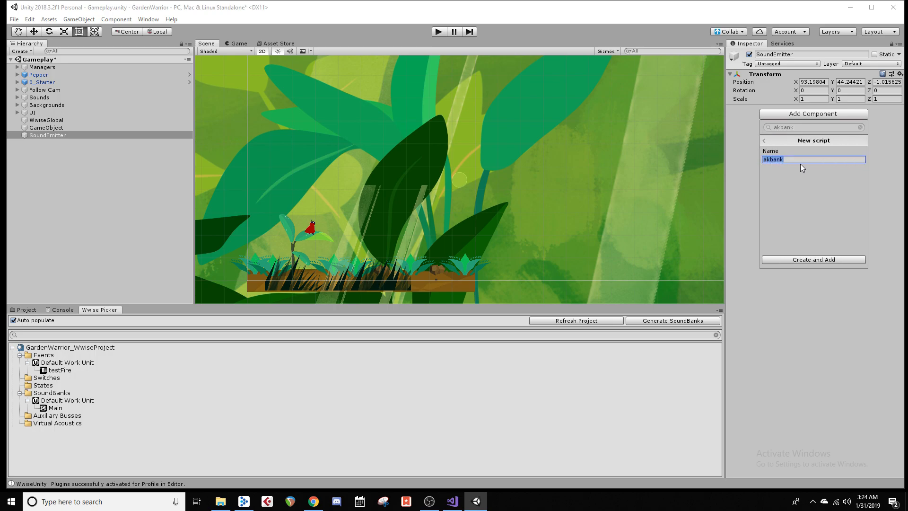
pyautogui.write('SoundStart')
pyautogui.click(822, 259)
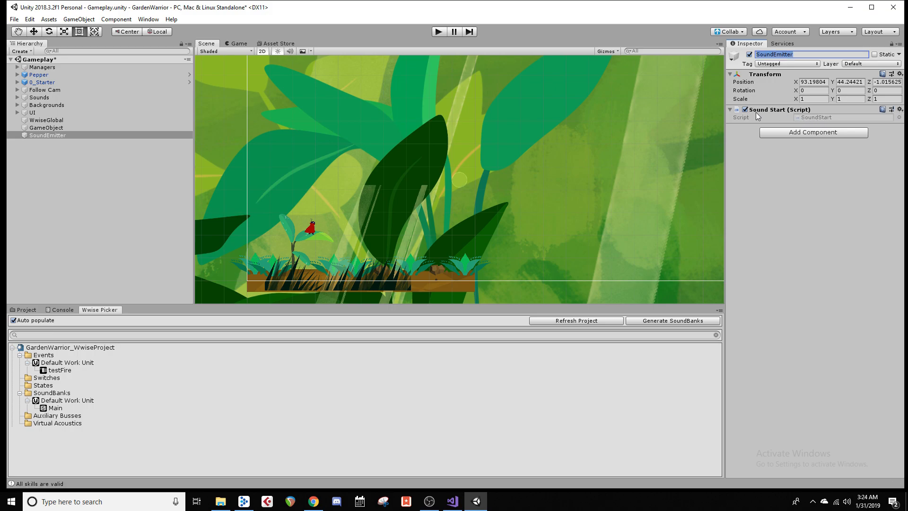
# Open the SoundStart script for editing in Visual Studio and reposition its window over Unity.
pyautogui.click(900, 109)
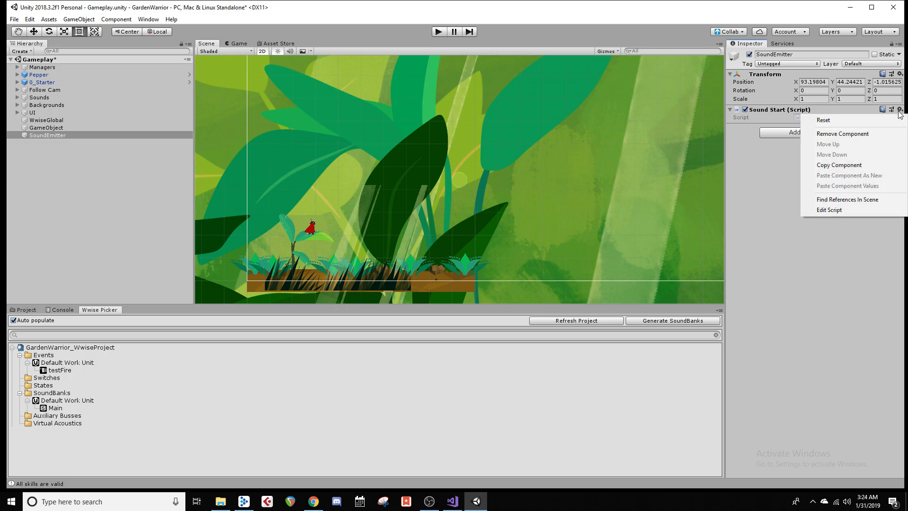
pyautogui.click(847, 210)
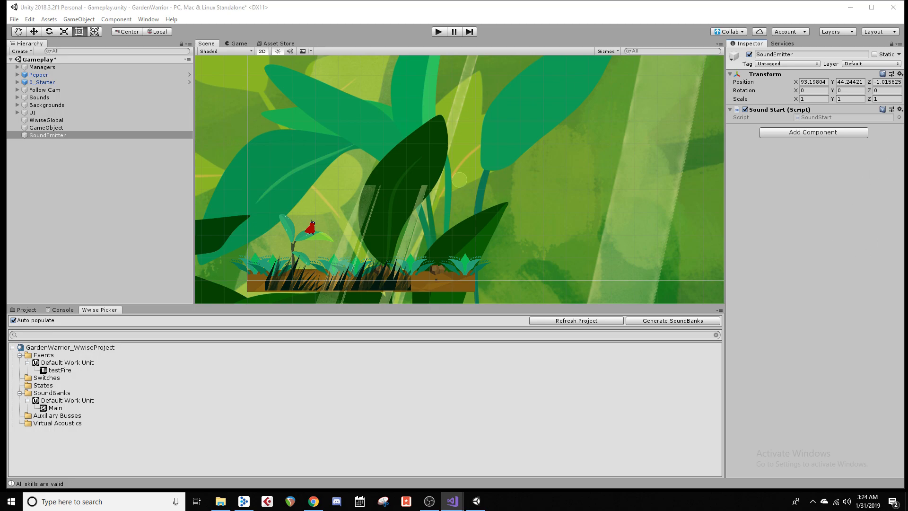
pyautogui.moveTo(907, 64); pyautogui.dragTo(452, 42)
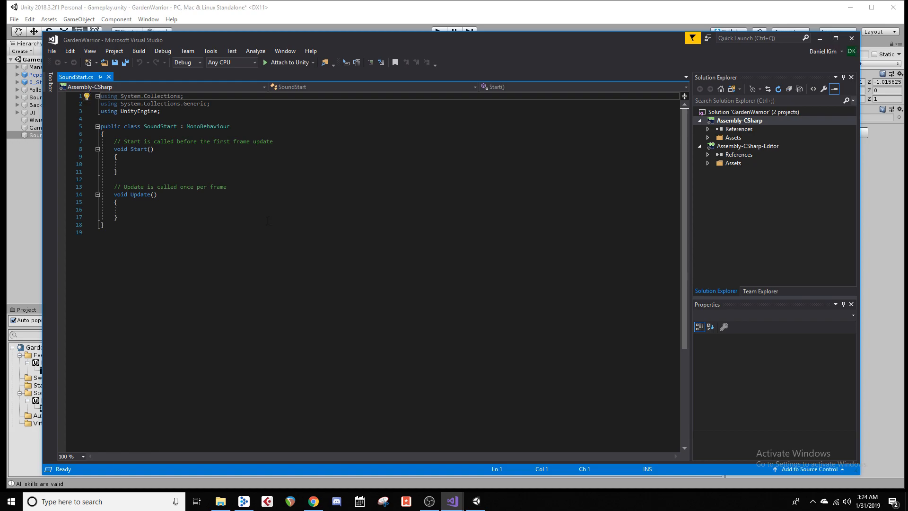
pyautogui.moveTo(490, 35); pyautogui.dragTo(509, 30)
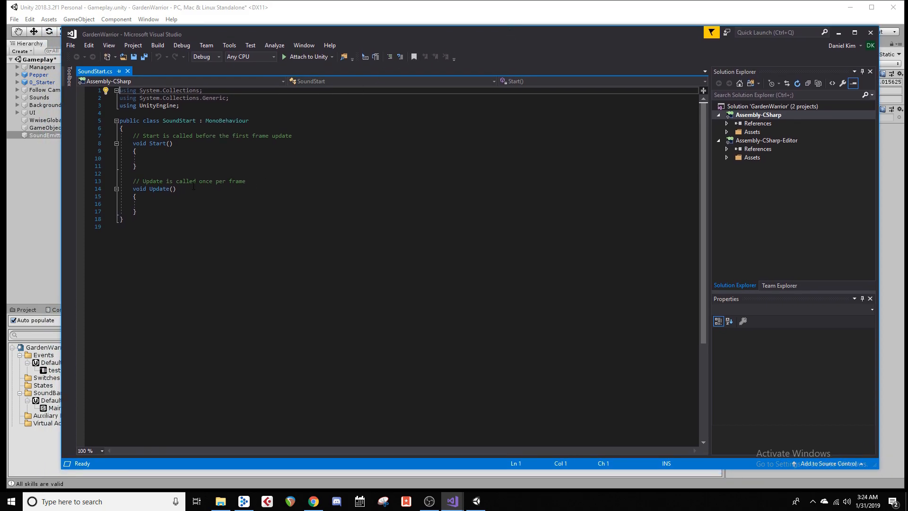
# Start an AkSoundEngine.PostEvent call inside the Start method of the SoundStart script.
pyautogui.click(157, 160)
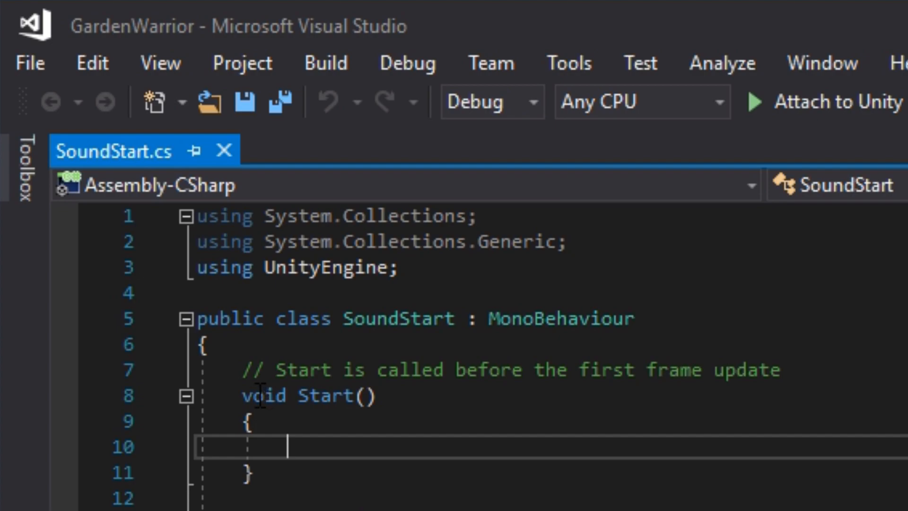
pyautogui.moveTo(133, 143); pyautogui.dragTo(168, 143)
pyautogui.click(179, 160)
pyautogui.write('AkSoundEngine.')
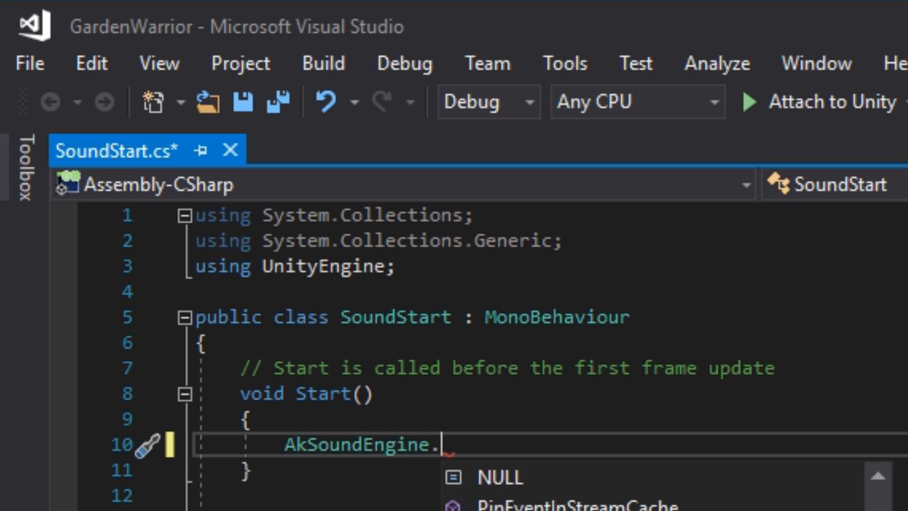
pyautogui.write('PostEvent')
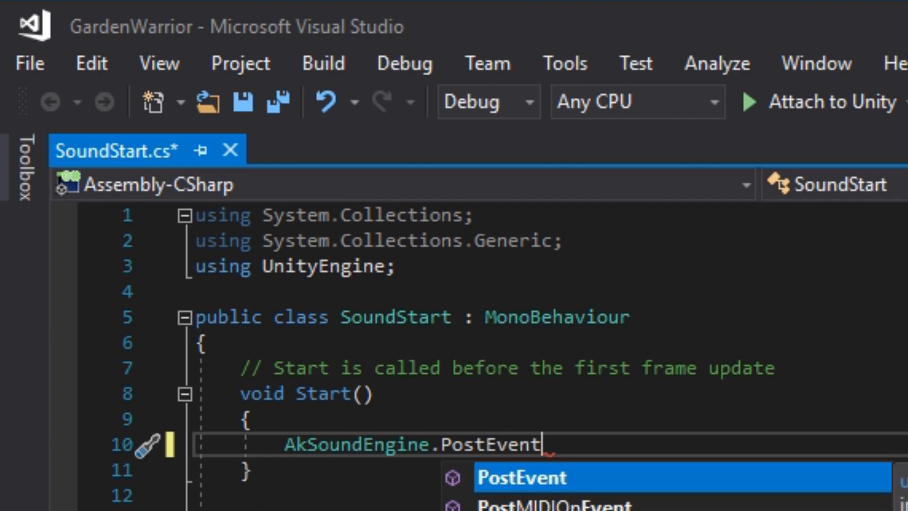
pyautogui.press('Tab')
pyautogui.write('(')
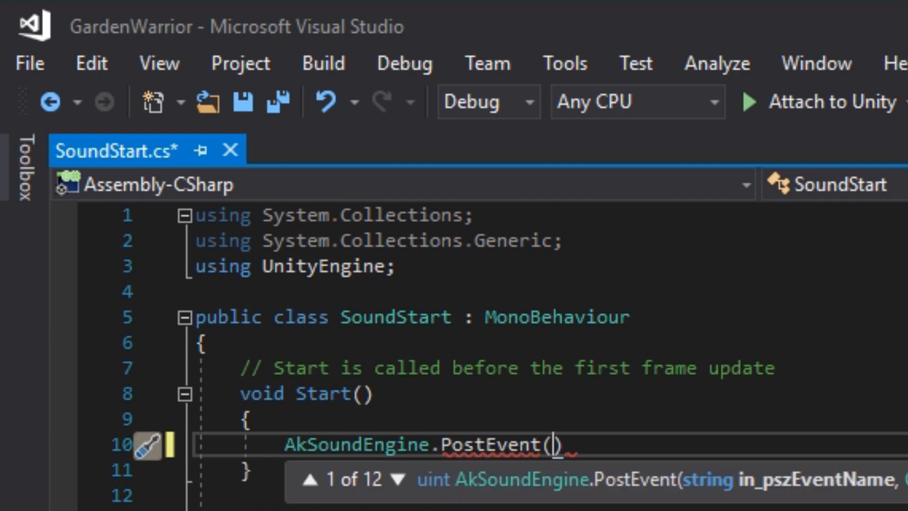
# Pass "testFire" and gameObject as the PostEvent arguments and end the statement with a semicolon.
pyautogui.write('"')
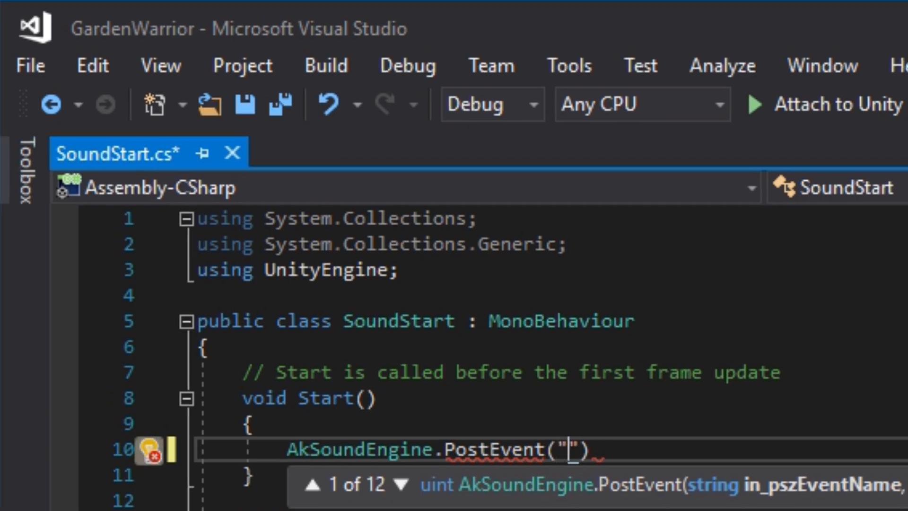
pyautogui.write('testFire')
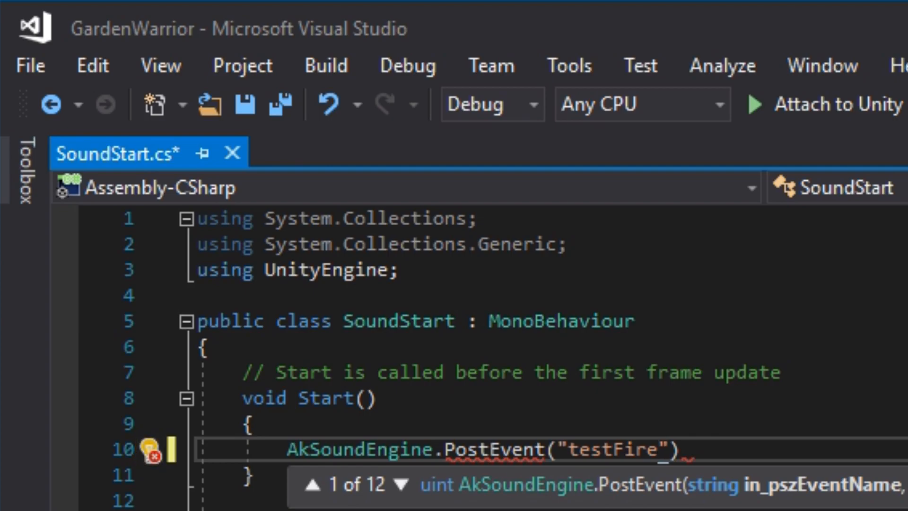
pyautogui.press('Right')
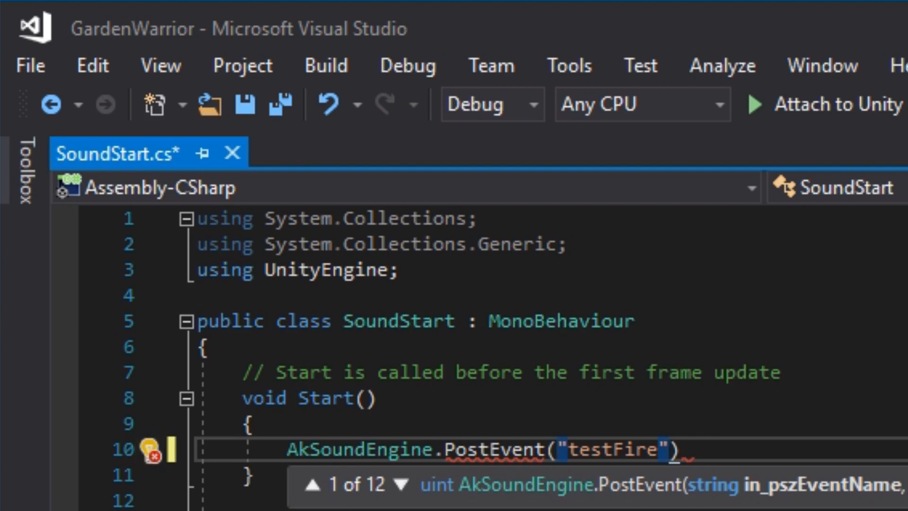
pyautogui.write(', ')
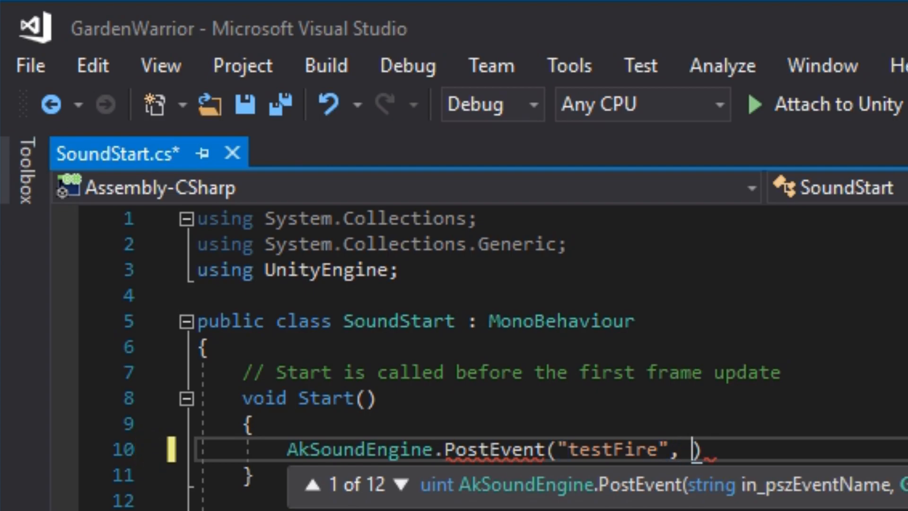
pyautogui.write('gameOb')
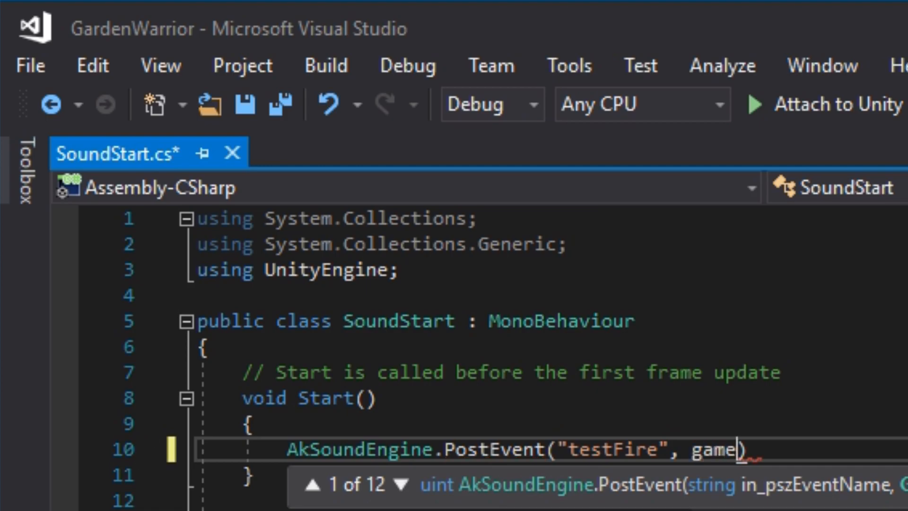
pyautogui.write('ject)')
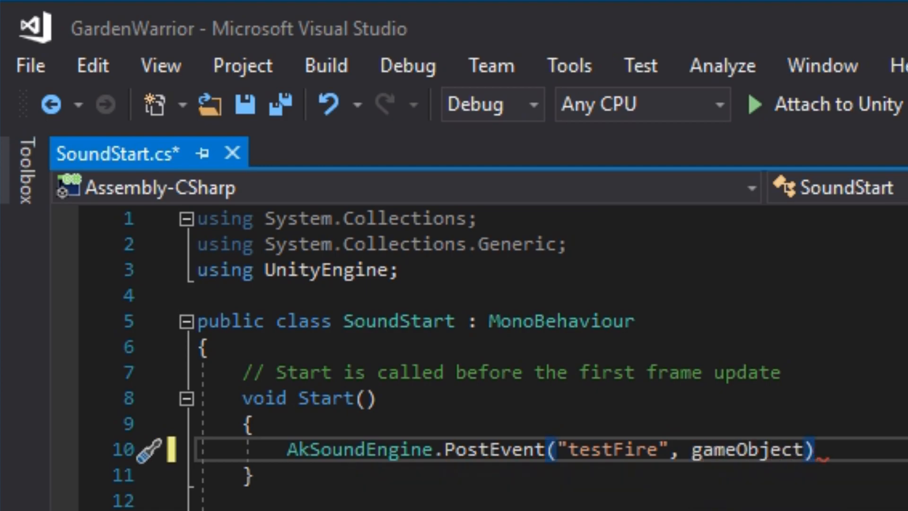
pyautogui.write(';')
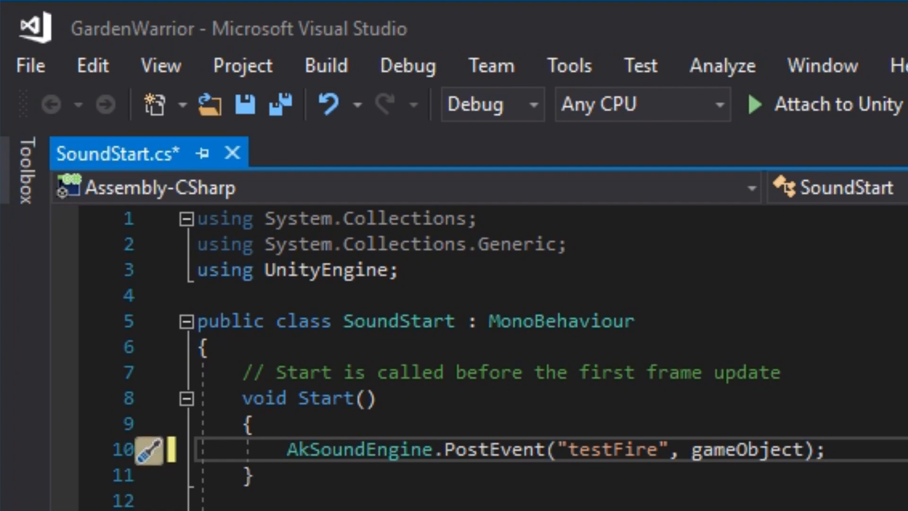
pyautogui.click(577, 510)
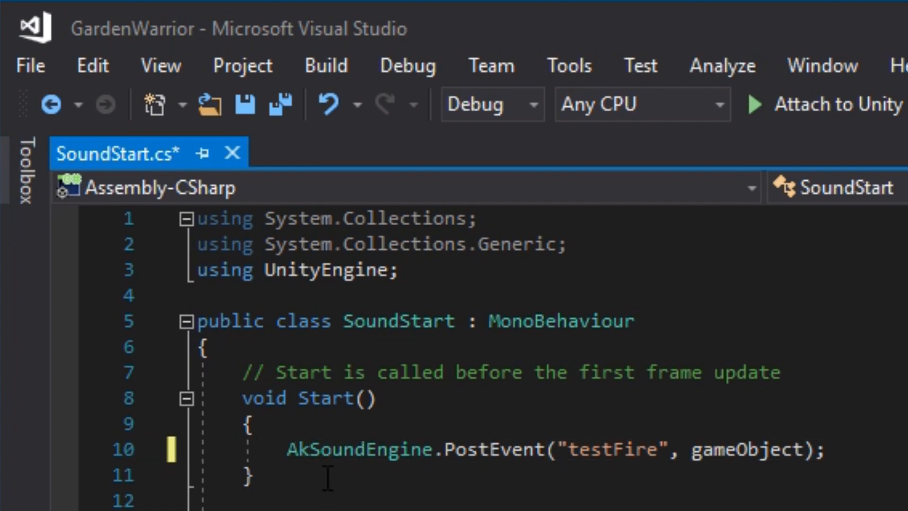
pyautogui.click(288, 475)
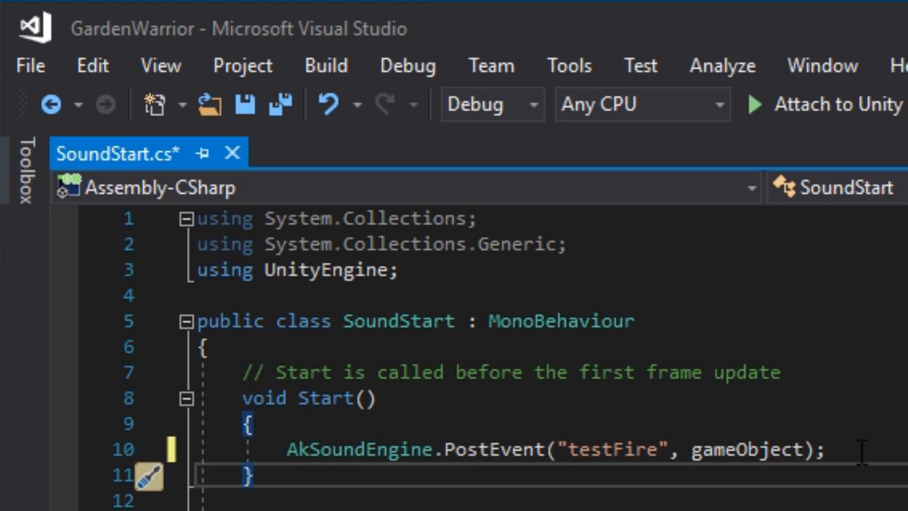
pyautogui.press('Return')
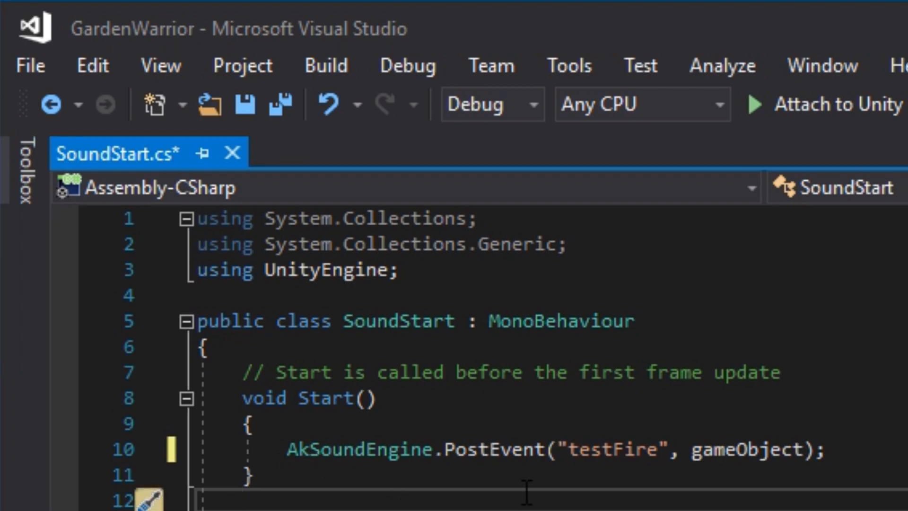
pyautogui.click(837, 474)
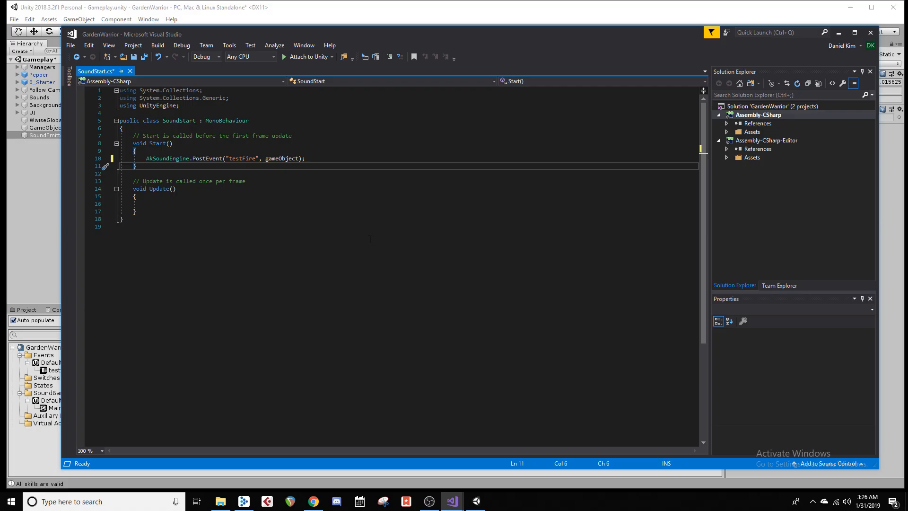
# Save the SoundStart.cs script and close Visual Studio to return to Unity.
pyautogui.click(70, 45)
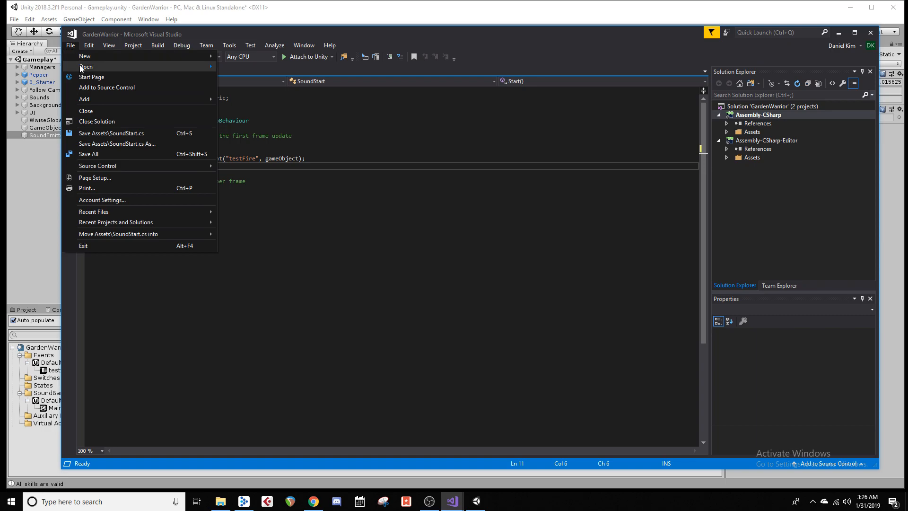
pyautogui.click(101, 133)
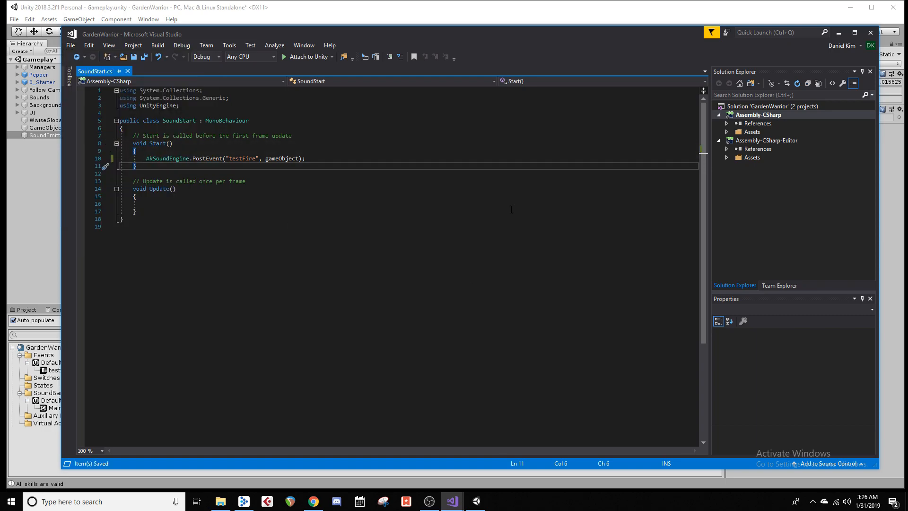
pyautogui.click(870, 32)
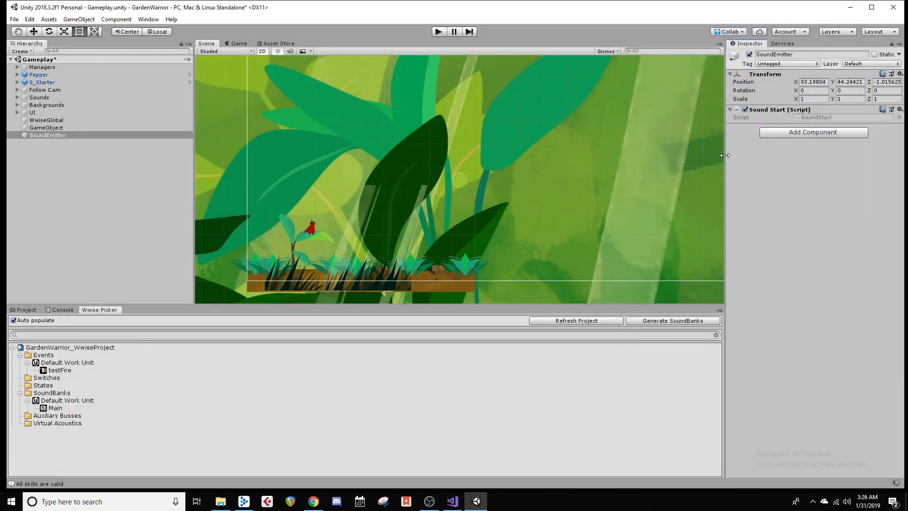
# Run the Gameplay scene in play mode to test the testFire sound, and stop it.
pyautogui.click(438, 32)
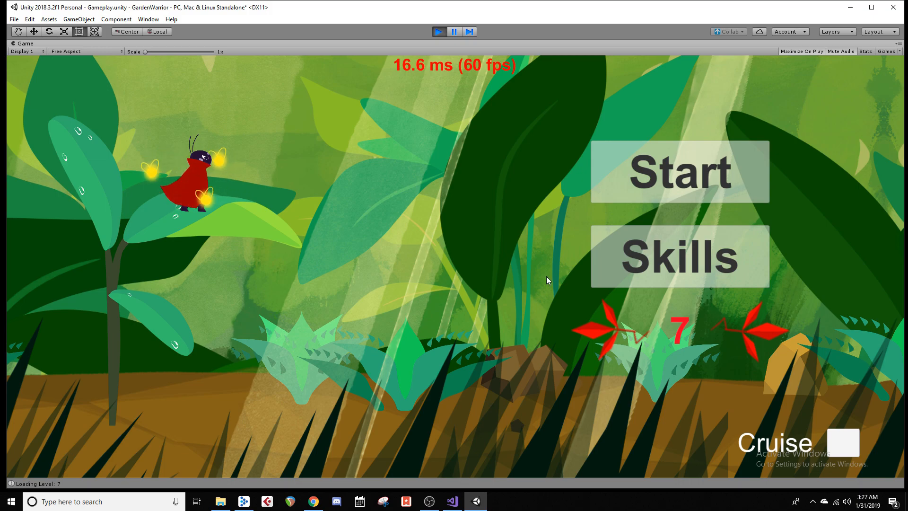
pyautogui.click(441, 31)
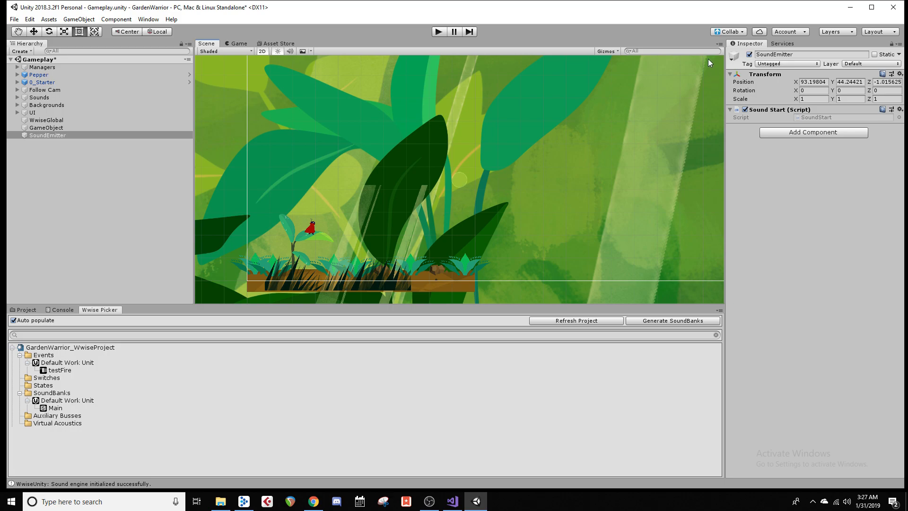
# Publish the project changes to Collab with the description "Wwise Integrated, test sound added", saving the modified Gameplay scene.
pyautogui.click(728, 32)
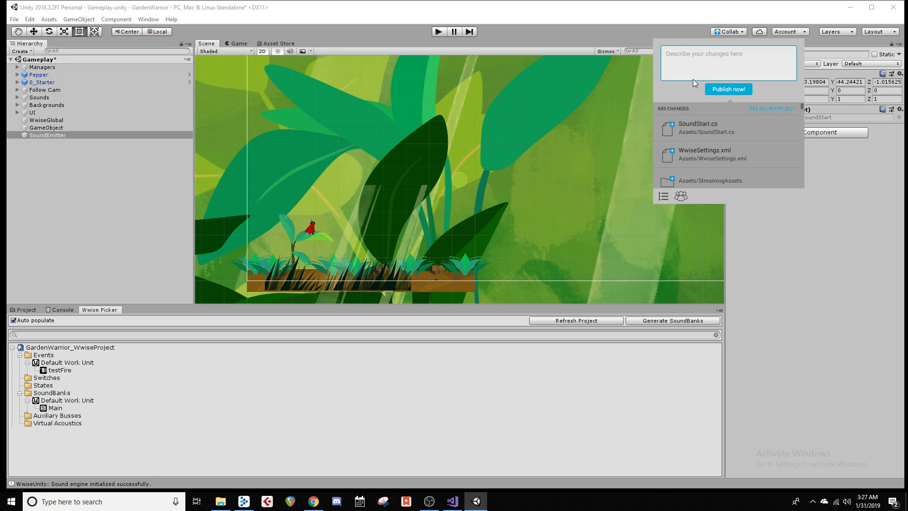
pyautogui.write('Wwise Integrated, test sound added')
pyautogui.click(733, 89)
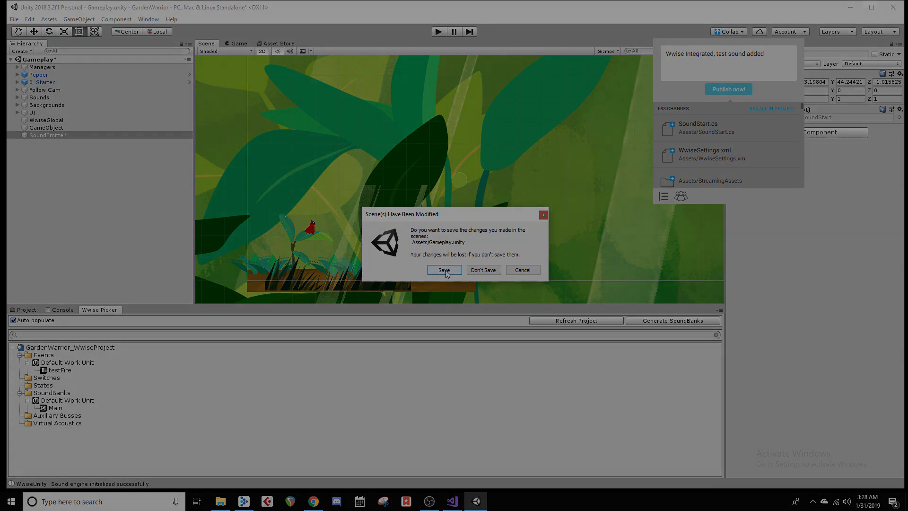
pyautogui.click(444, 269)
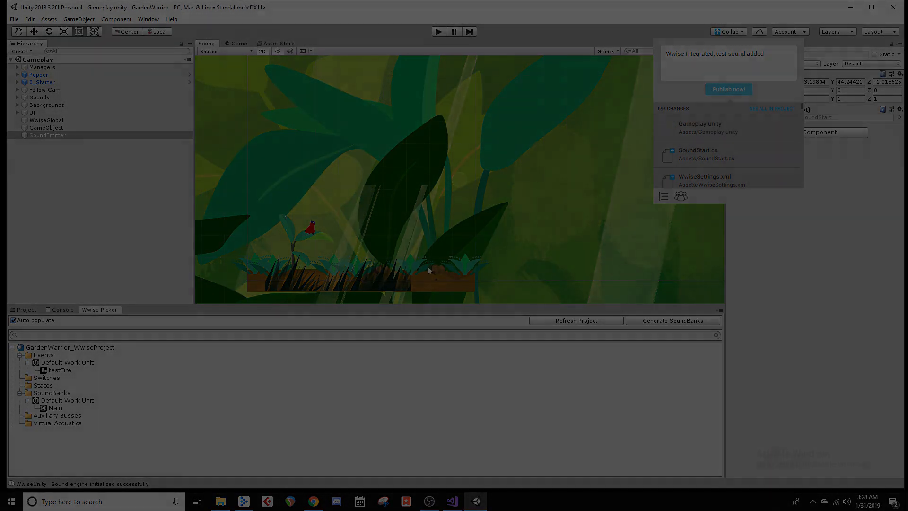